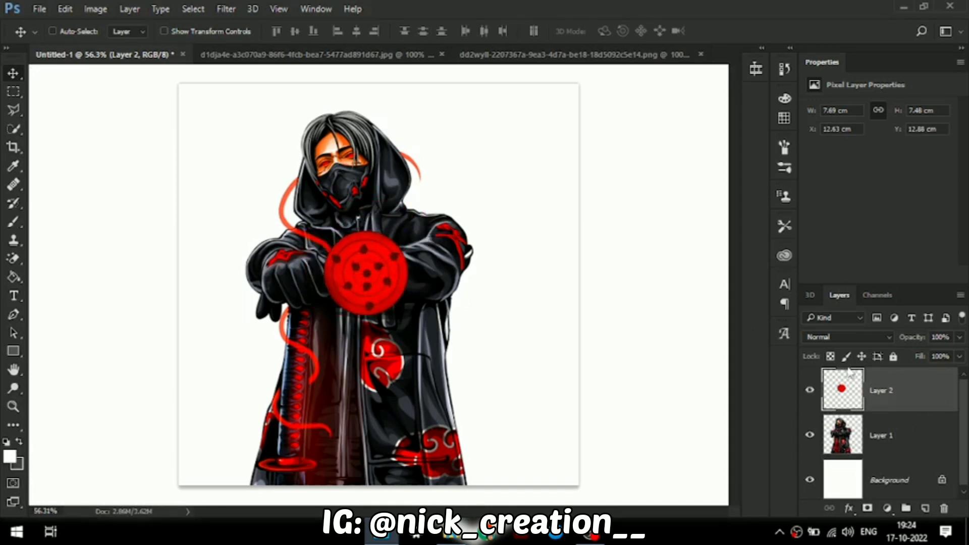
# - Copy the red eye artwork from its own document into the poster document and hide its new layer
pyautogui.click(406, 53)
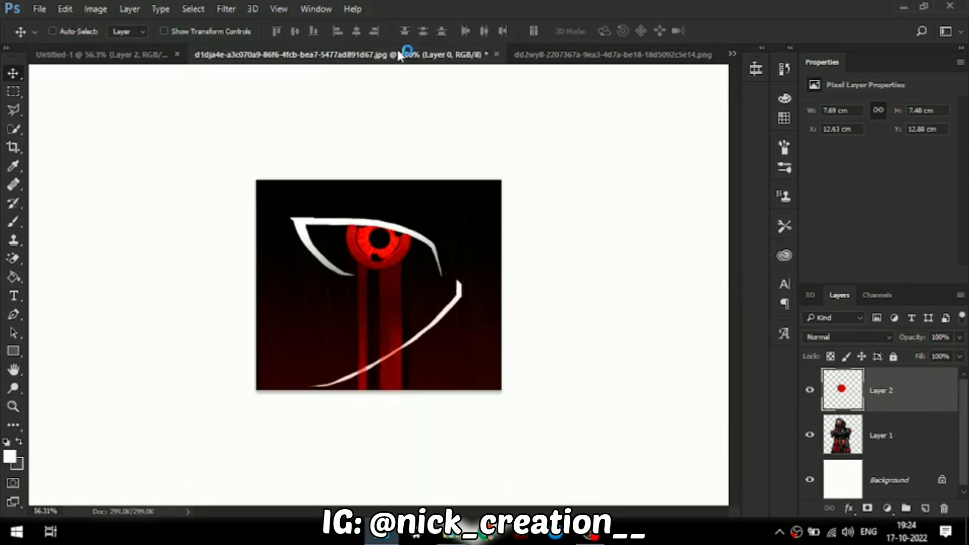
pyautogui.moveTo(396, 314); pyautogui.dragTo(458, 182)
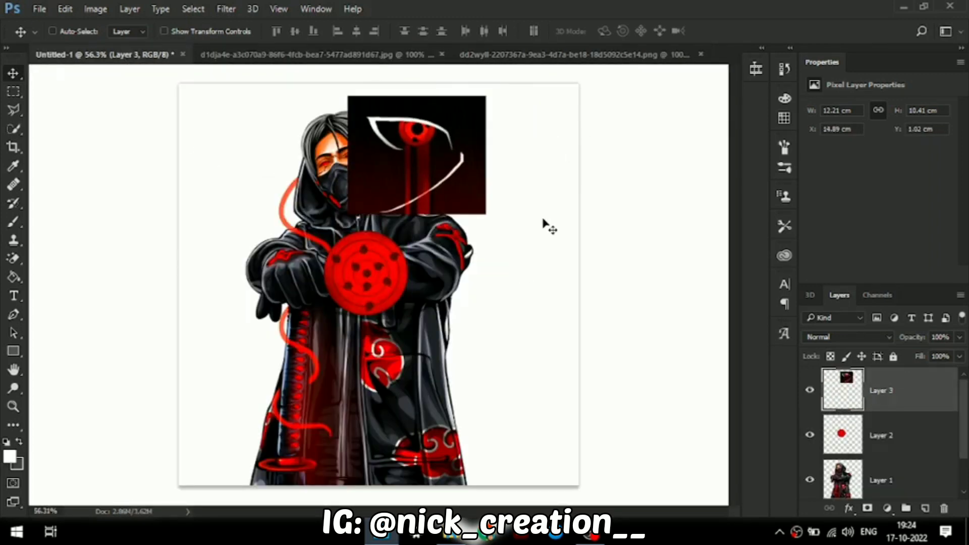
pyautogui.click(810, 391)
# - Fill the Background layer with black
pyautogui.click(858, 444)
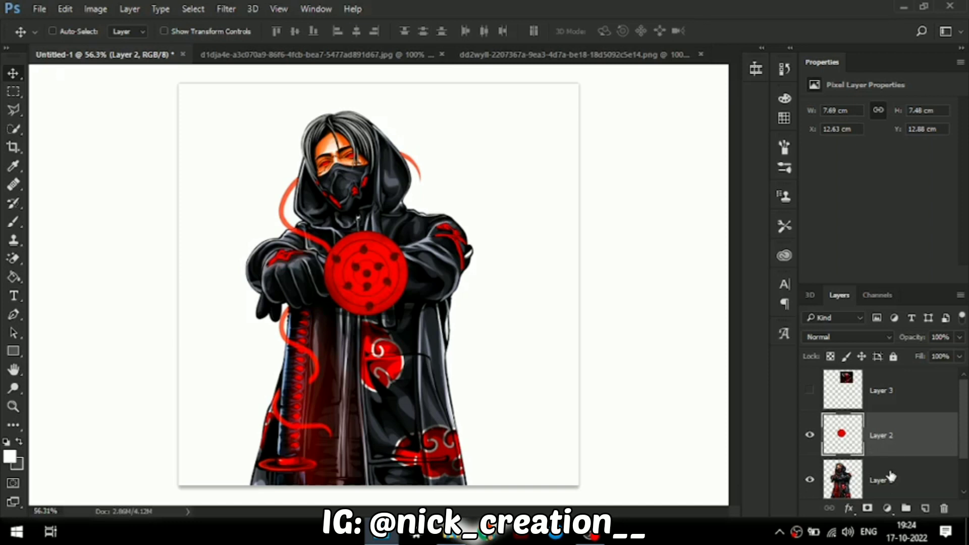
pyautogui.scroll(-1, 889, 443)
pyautogui.click(897, 482)
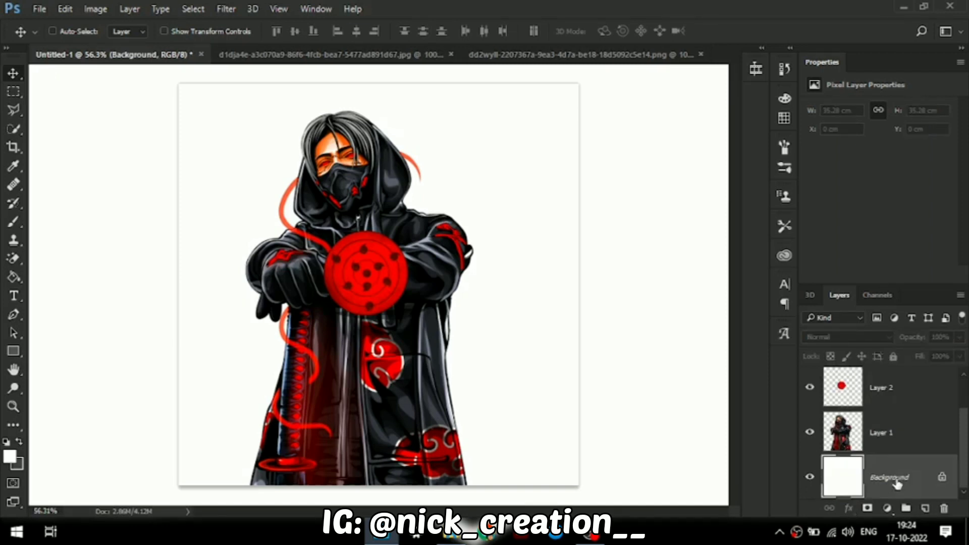
pyautogui.click(6, 459)
pyautogui.moveTo(617, 202); pyautogui.dragTo(520, 435)
pyautogui.click(909, 142)
pyautogui.press('v')
pyautogui.hotkey('alt', 'BackSpace')
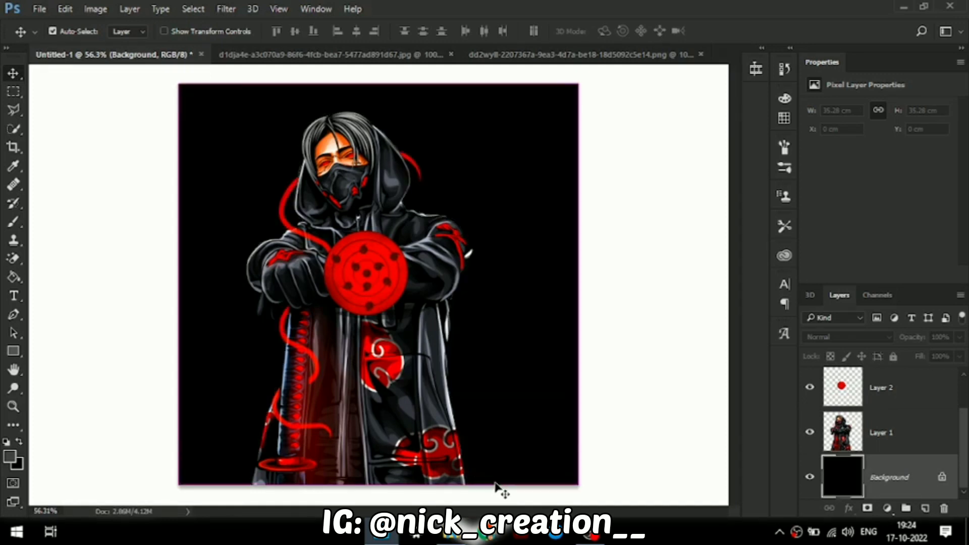
# - Move the red circle layer beneath the hooded figure in the layer stack
pyautogui.click(886, 435)
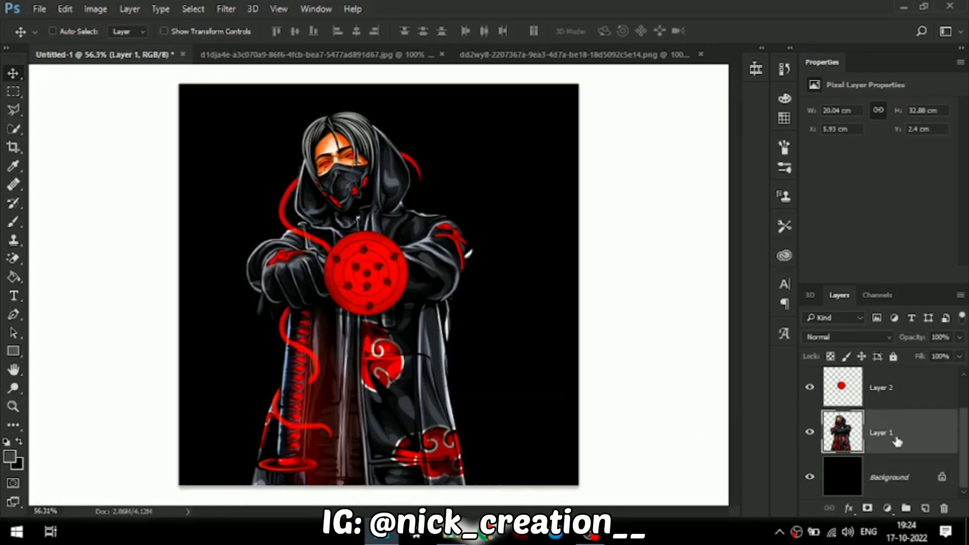
pyautogui.click(907, 398)
pyautogui.moveTo(898, 407); pyautogui.dragTo(897, 453)
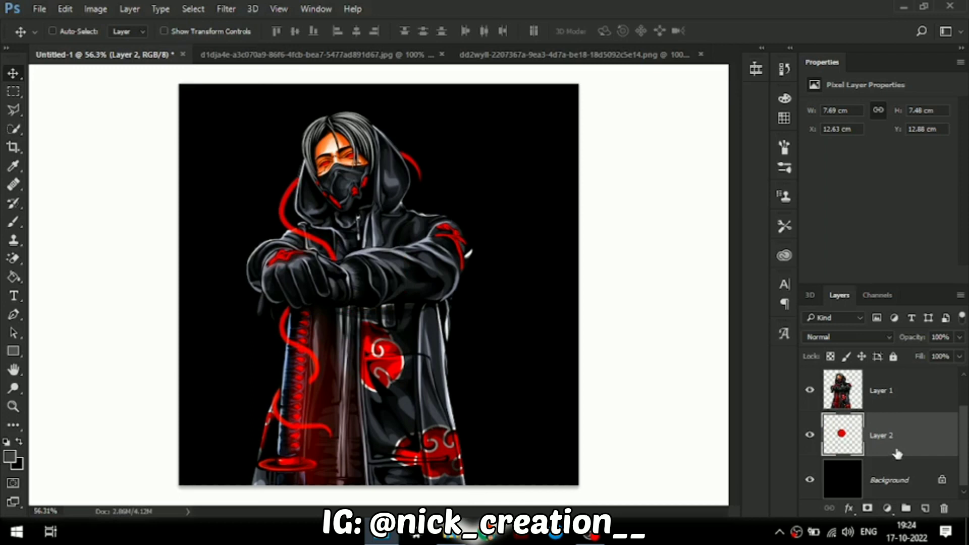
# - Add a new layer directly above the Background and choose the 2071 px torn-edge brush
pyautogui.click(898, 485)
pyautogui.click(926, 508)
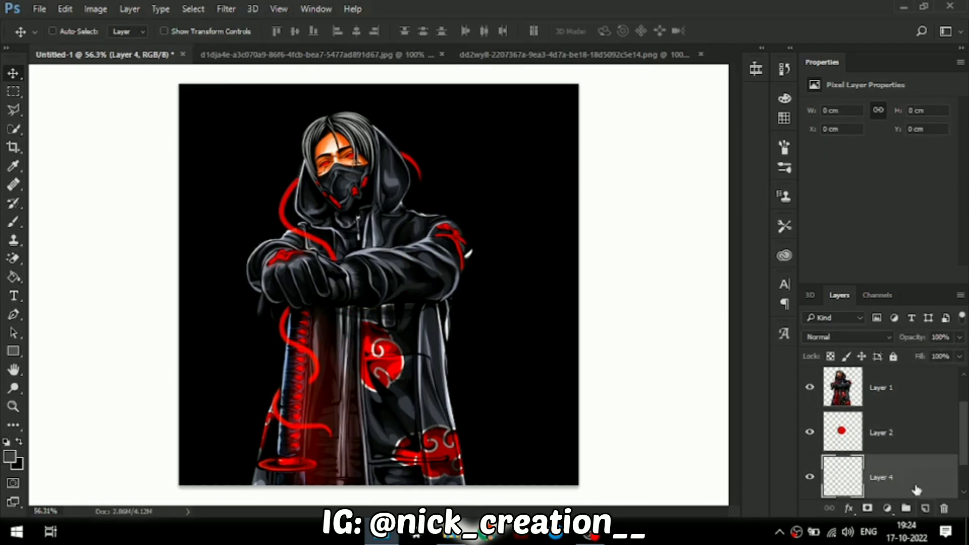
pyautogui.scroll(-1, 856, 393)
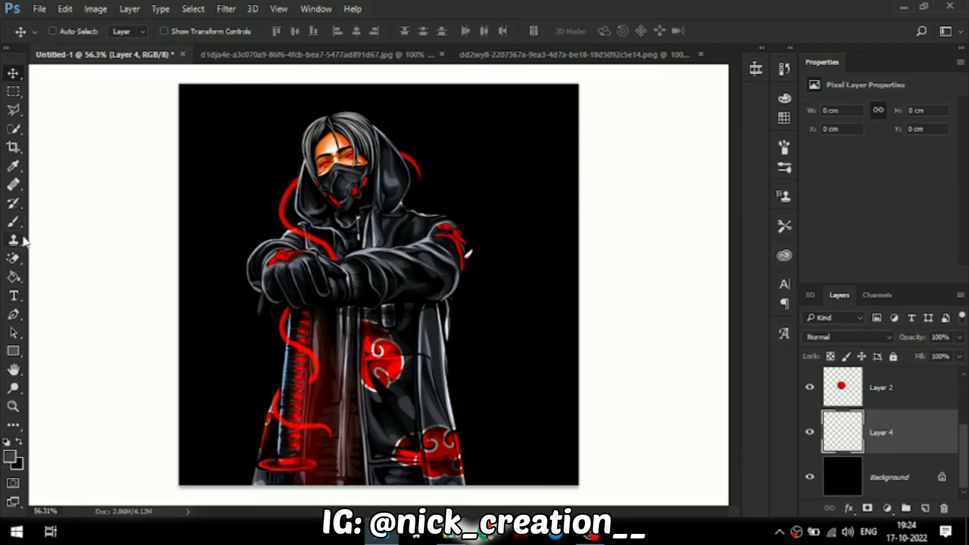
pyautogui.click(22, 216)
pyautogui.rightClick(85, 70)
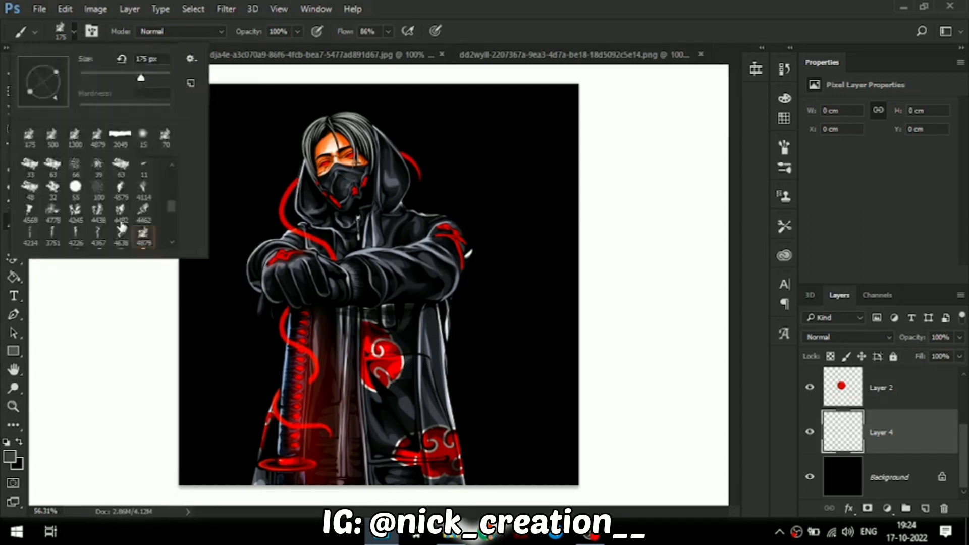
pyautogui.click(120, 134)
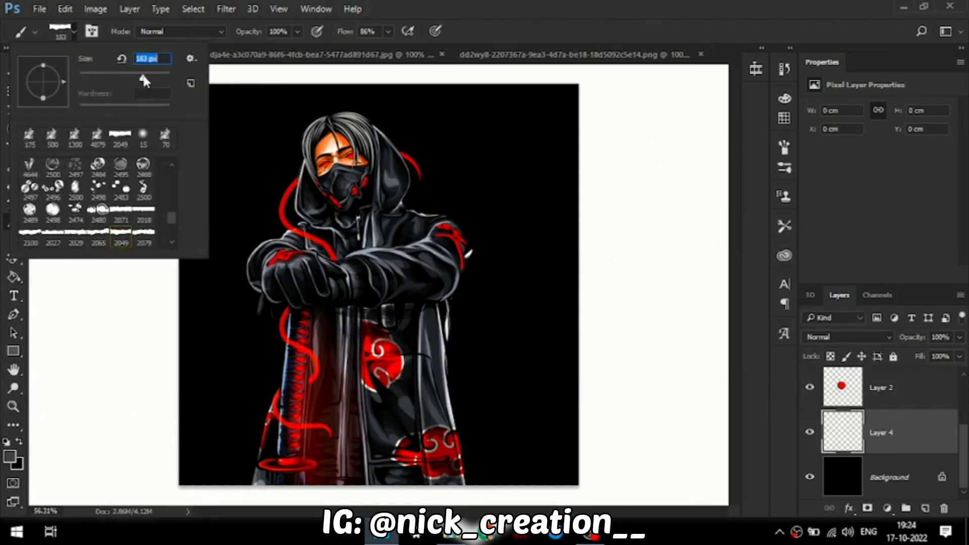
pyautogui.click(120, 210)
# - Stamp grey torn-edge bands across the middle of the canvas, reducing the brush to 1700 px along the way
pyautogui.click(410, 291)
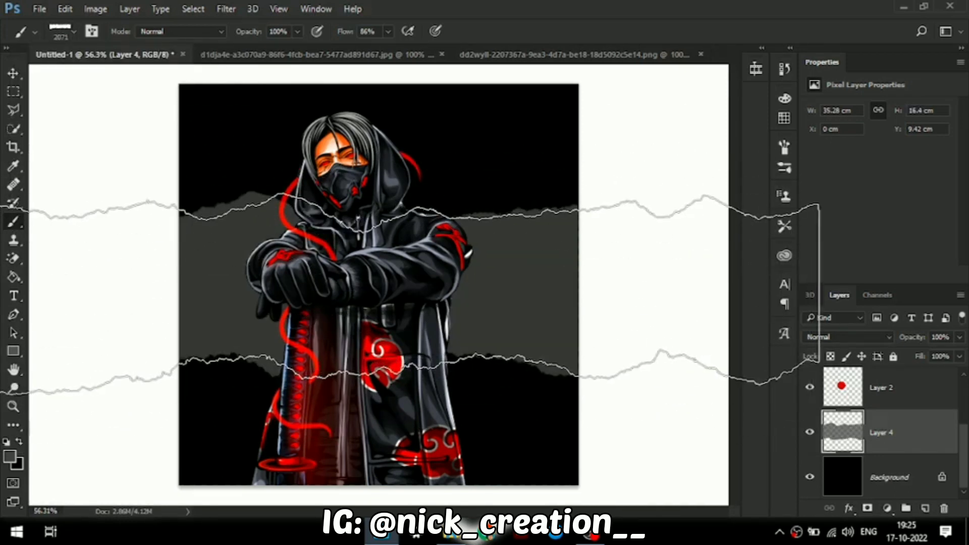
pyautogui.press('[')
pyautogui.press('[')
pyautogui.press('[')
pyautogui.press('[')
pyautogui.click(404, 271)
pyautogui.click(406, 313)
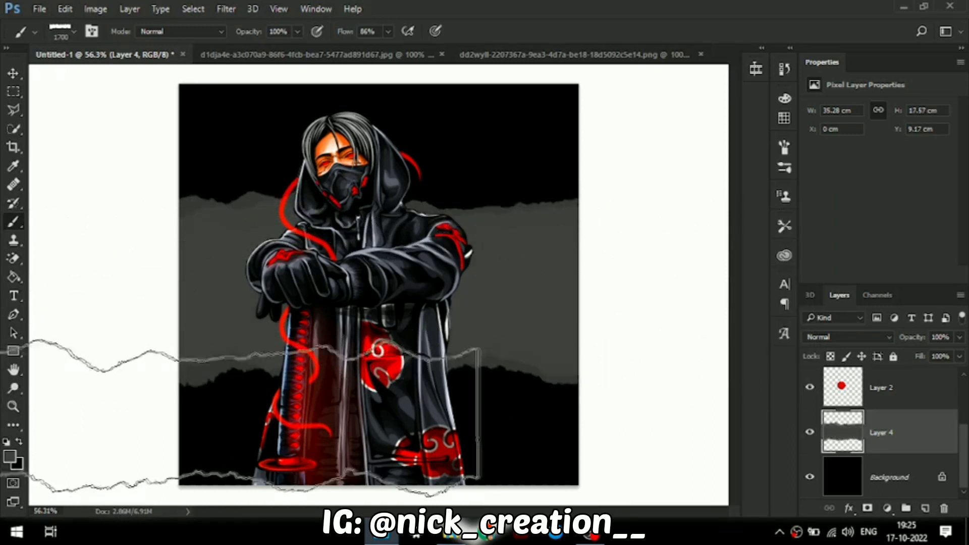
# - Set the foreground colour to white (ffffff) and stamp torn-edge bands over the grey area behind the figure
pyautogui.click(10, 457)
pyautogui.moveTo(673, 162); pyautogui.dragTo(501, 93)
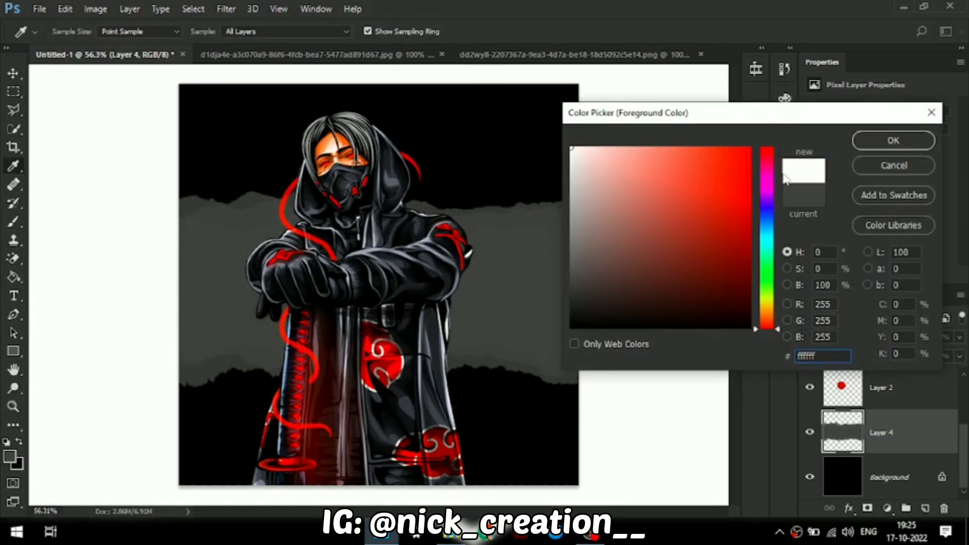
pyautogui.click(895, 141)
pyautogui.click(381, 248)
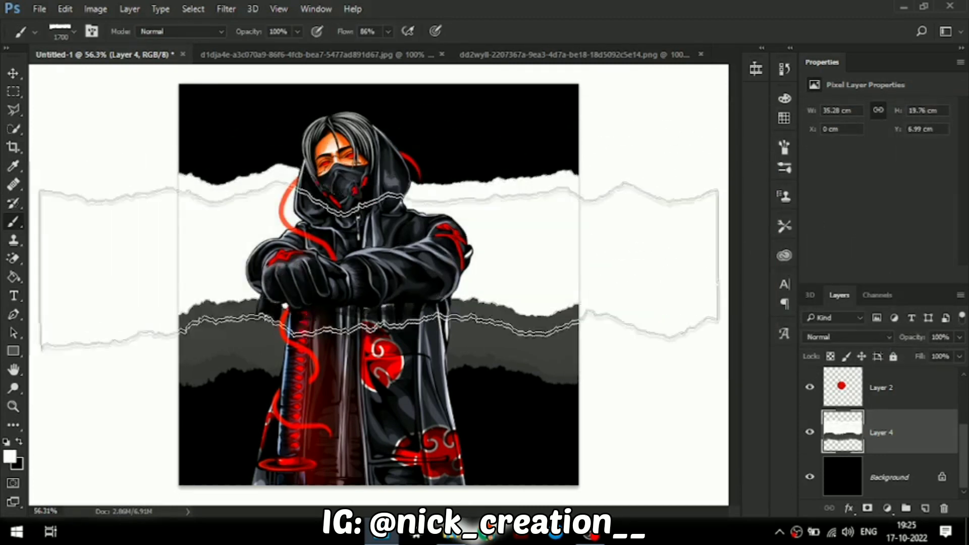
pyautogui.click(382, 335)
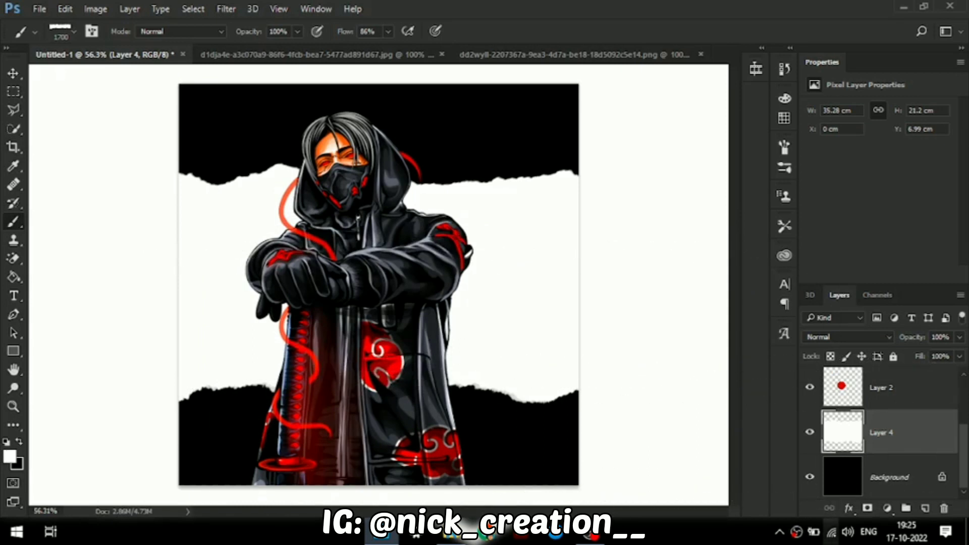
# - Add a new layer above the white band and stamp a narrower black torn-edge band within it
pyautogui.click(924, 509)
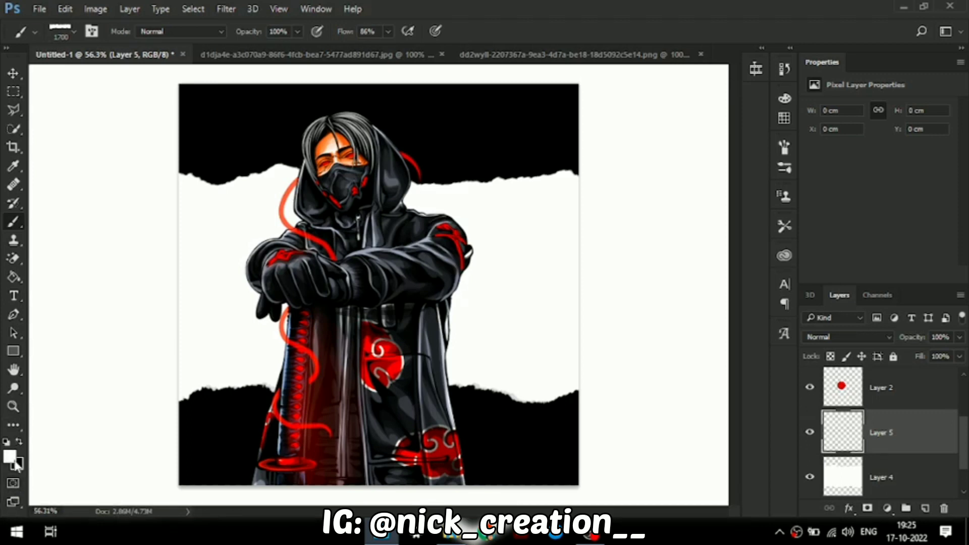
pyautogui.press('x')
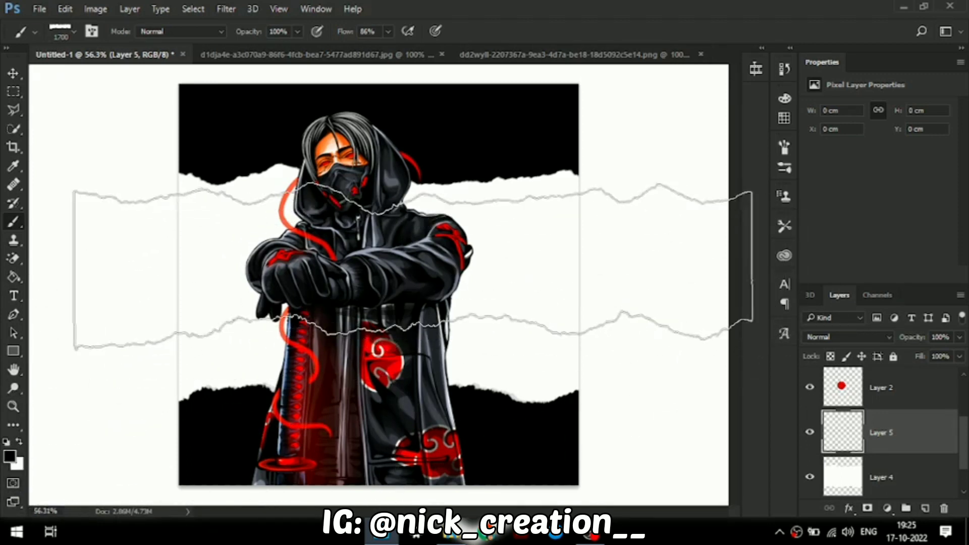
pyautogui.click(409, 288)
pyautogui.click(408, 287)
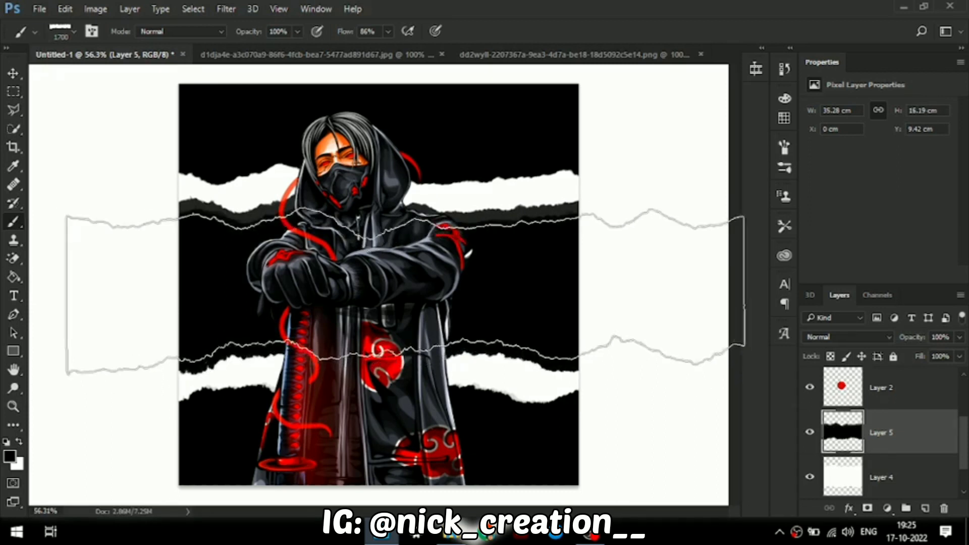
pyautogui.click(401, 279)
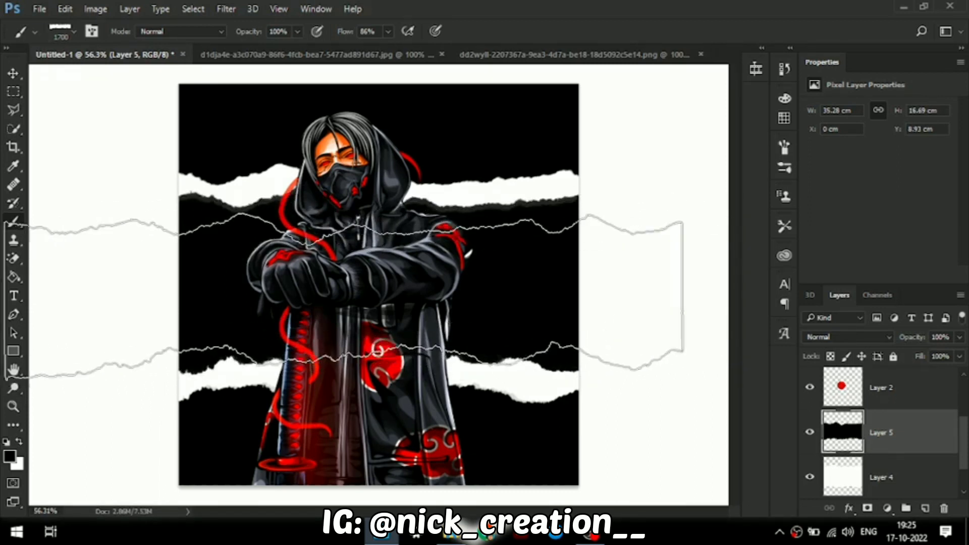
pyautogui.scroll(-1, 907, 480)
pyautogui.scroll(1, 907, 450)
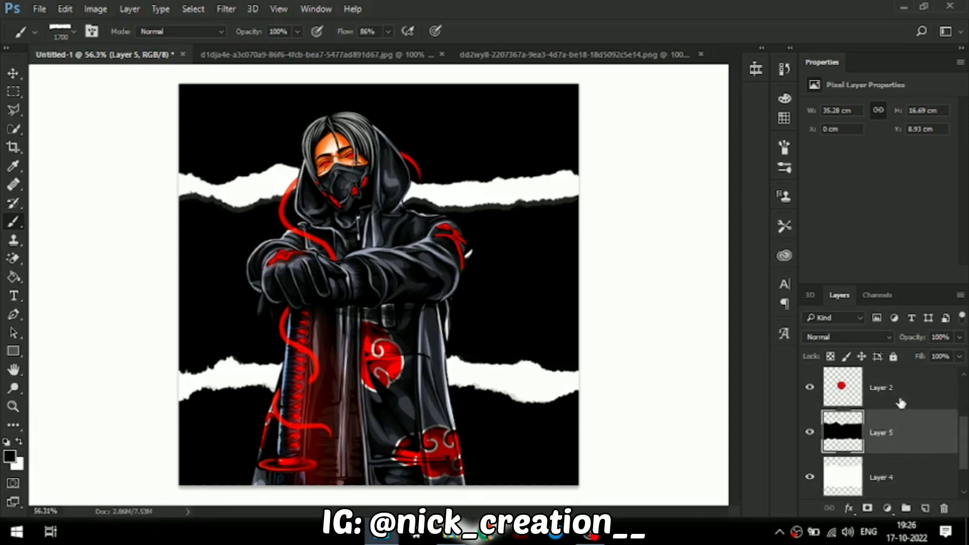
# - Enlarge the red circle to about 369% behind the figure and clip its layer to the black torn band
pyautogui.click(879, 397)
pyautogui.hotkey('ctrl', 't')
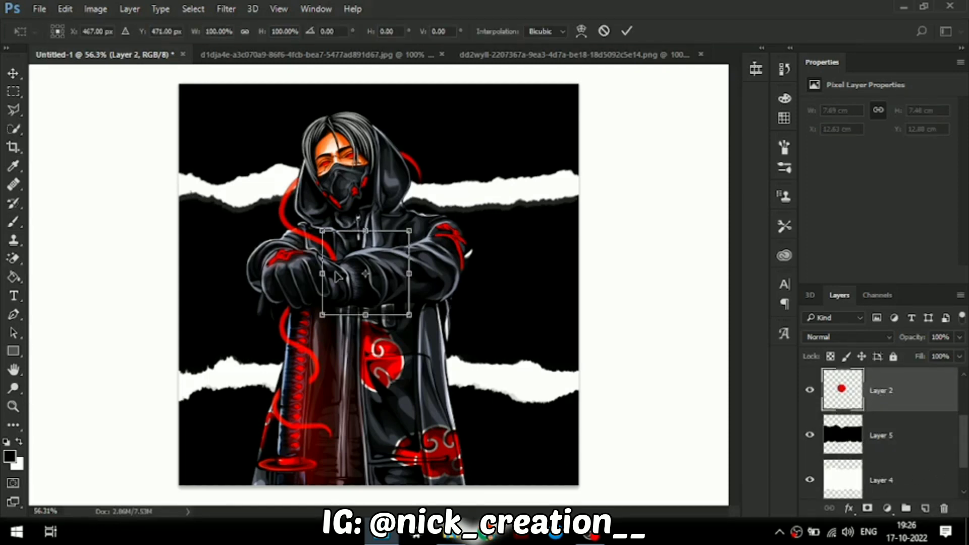
pyautogui.moveTo(411, 232); pyautogui.dragTo(572, 103)
pyautogui.moveTo(481, 160); pyautogui.dragTo(424, 170)
pyautogui.moveTo(482, 323); pyautogui.dragTo(469, 292)
pyautogui.moveTo(508, 405); pyautogui.dragTo(537, 434)
pyautogui.moveTo(439, 354); pyautogui.dragTo(422, 356)
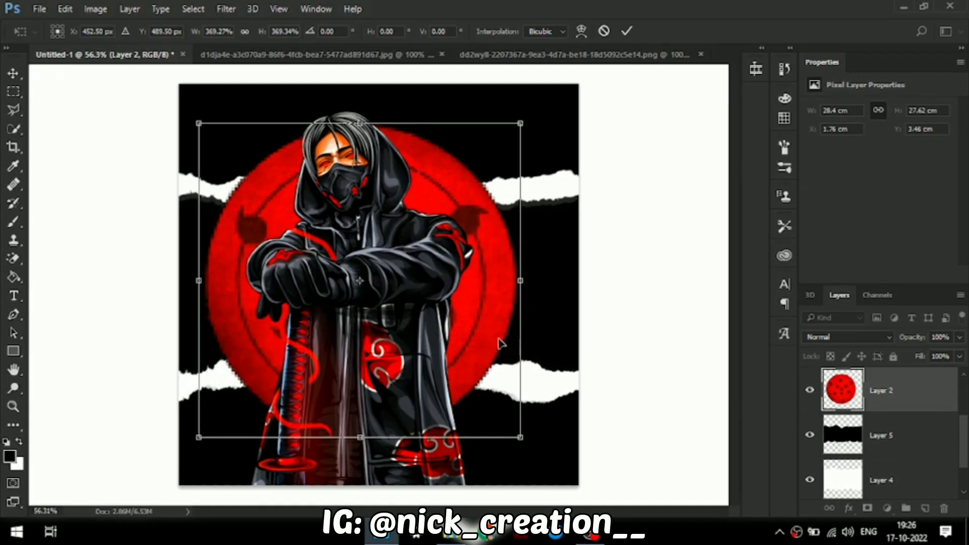
pyautogui.click(626, 32)
pyautogui.press('b')
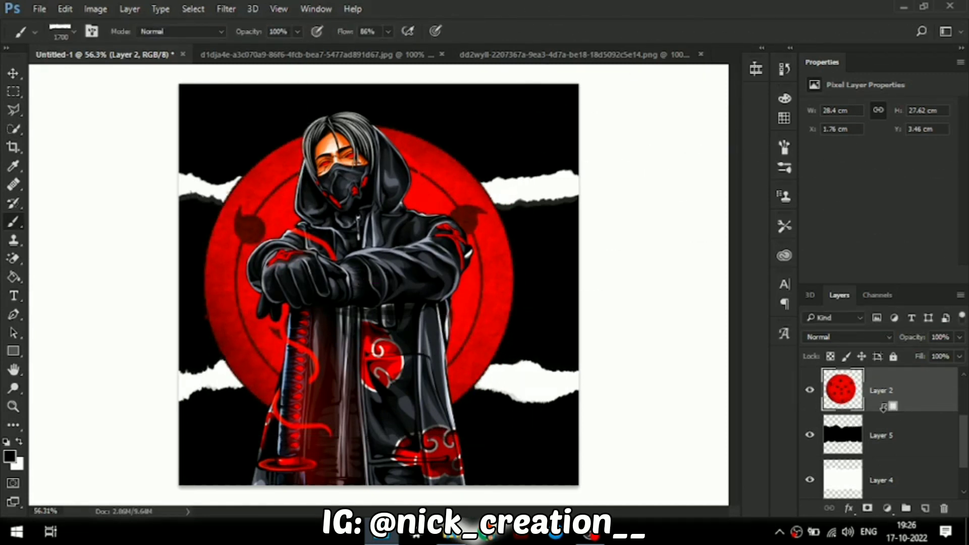
pyautogui.keyDown('alt'); pyautogui.click(883, 407); pyautogui.keyUp('alt')
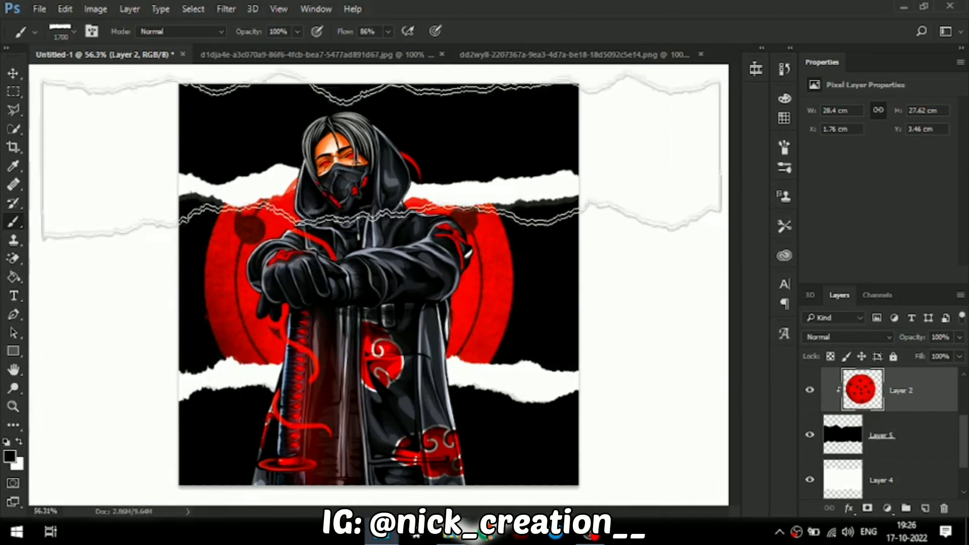
# - Open the nordic-tattoo-crows image from Downloads and erase its white background with the Magic Eraser
pyautogui.hotkey('ctrl', 'o')
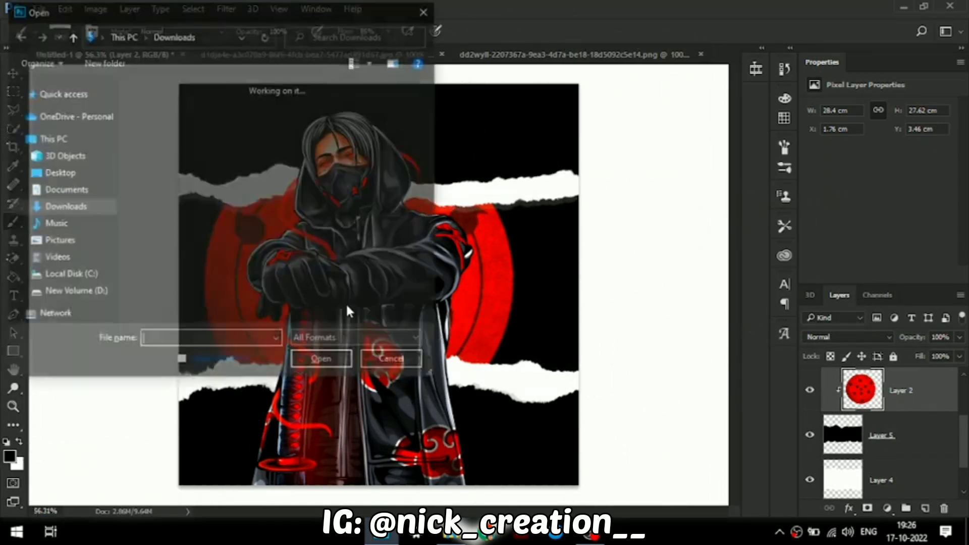
pyautogui.moveTo(426, 93); pyautogui.dragTo(430, 94)
pyautogui.click(323, 181)
pyautogui.click(327, 361)
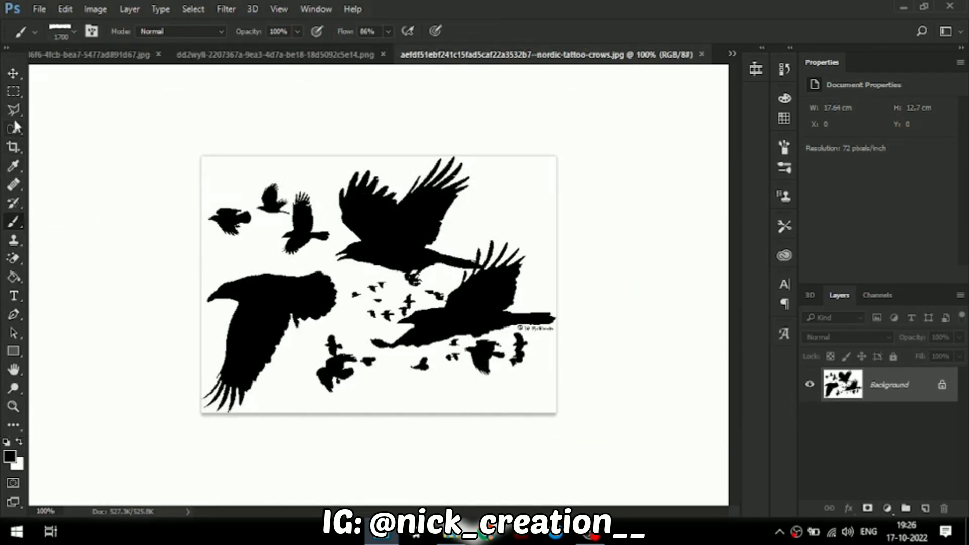
pyautogui.click(17, 259)
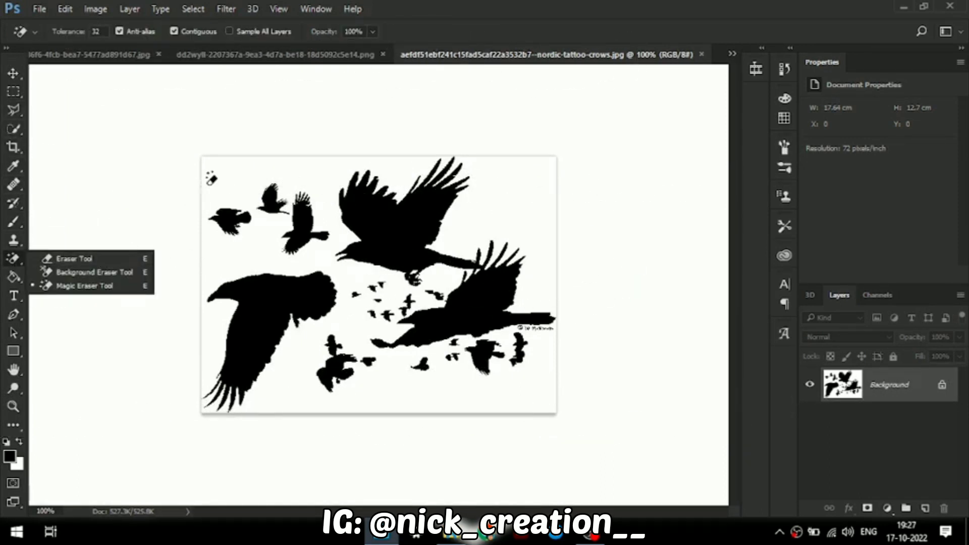
pyautogui.click(306, 175)
# - Close the red circle and red eye source documents without saving changes
pyautogui.click(222, 54)
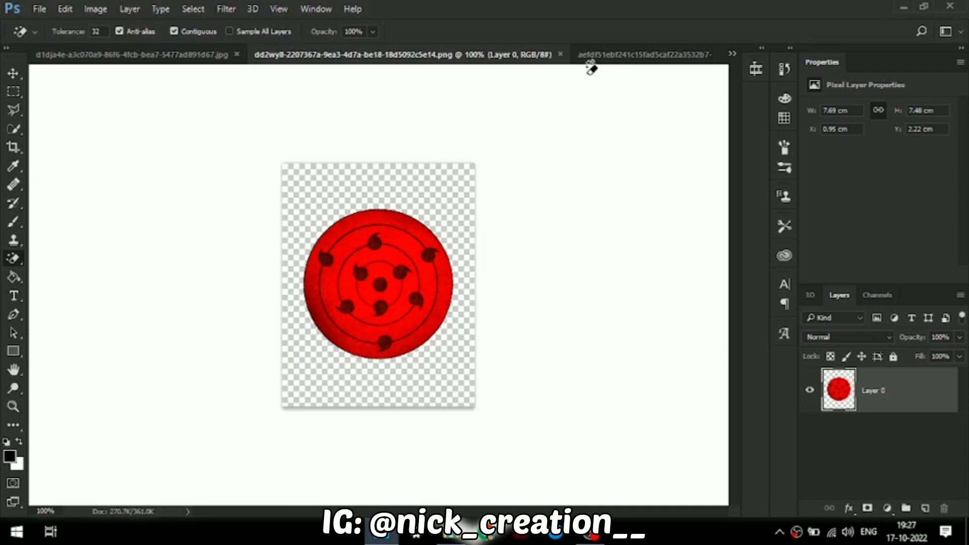
pyautogui.click(562, 55)
pyautogui.click(347, 55)
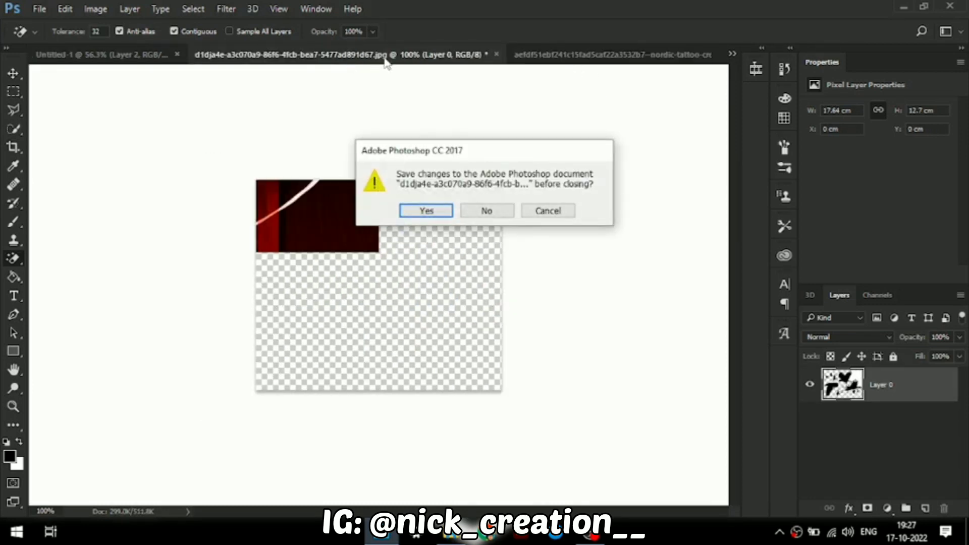
pyautogui.click(480, 211)
# - Erase the remaining white area to the upper right of the crows and switch to the Move tool
pyautogui.click(508, 233)
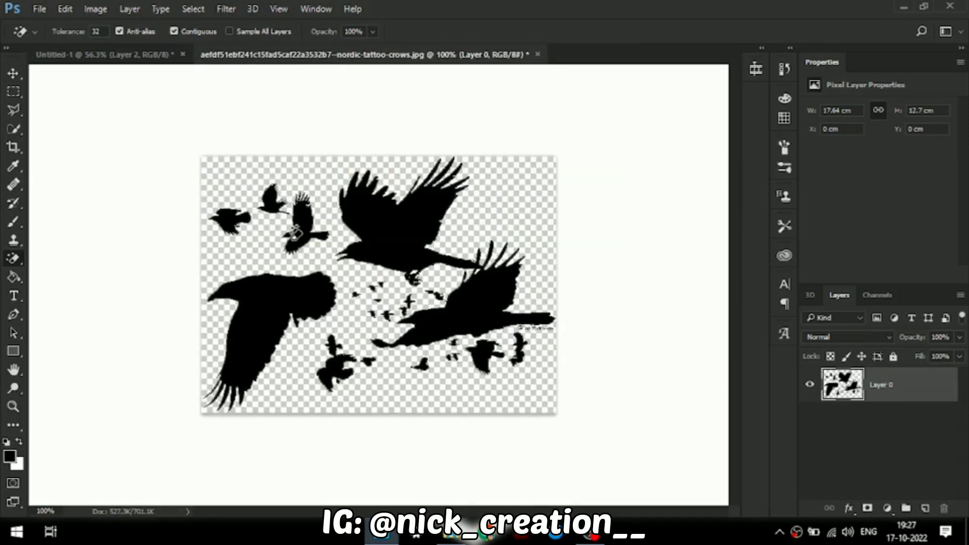
pyautogui.click(21, 76)
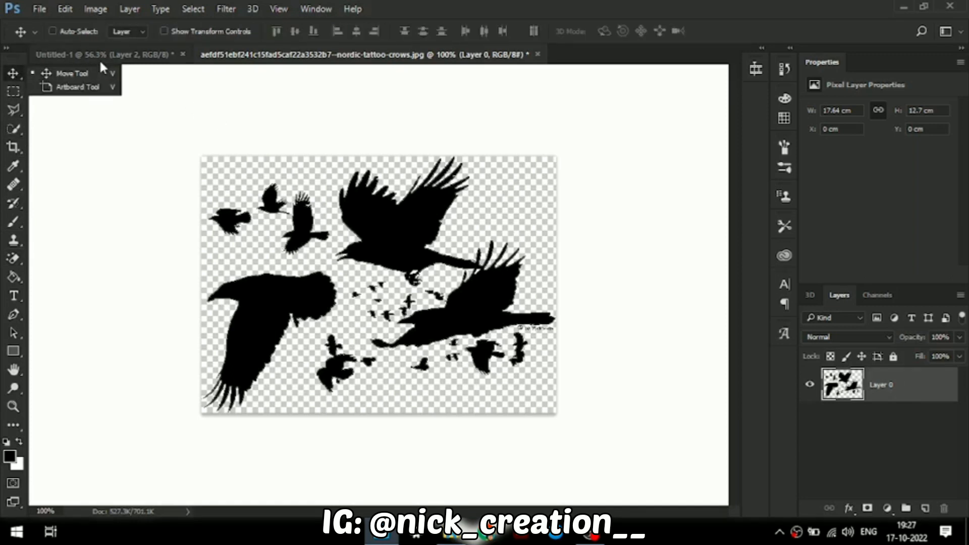
pyautogui.click(84, 75)
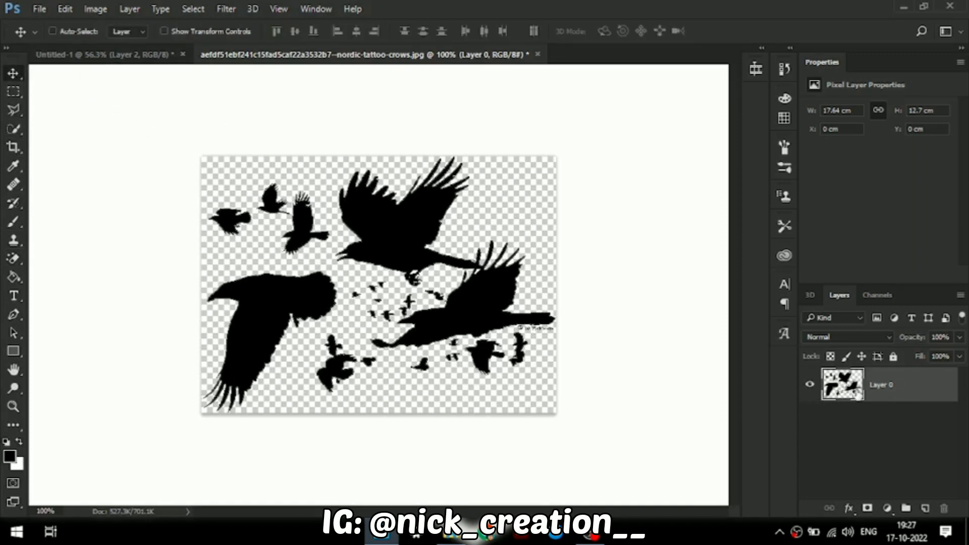
# - Select the crow silhouettes and move them into the Untitled-1 poster as a new layer behind the figure
pyautogui.keyDown('ctrl'); pyautogui.click(858, 398); pyautogui.keyUp('ctrl')
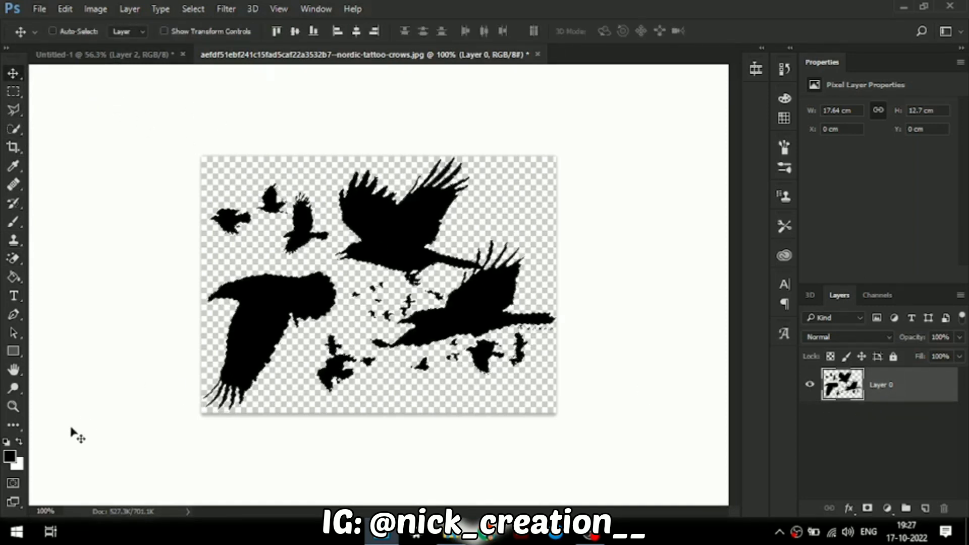
pyautogui.press('c')
pyautogui.press('x')
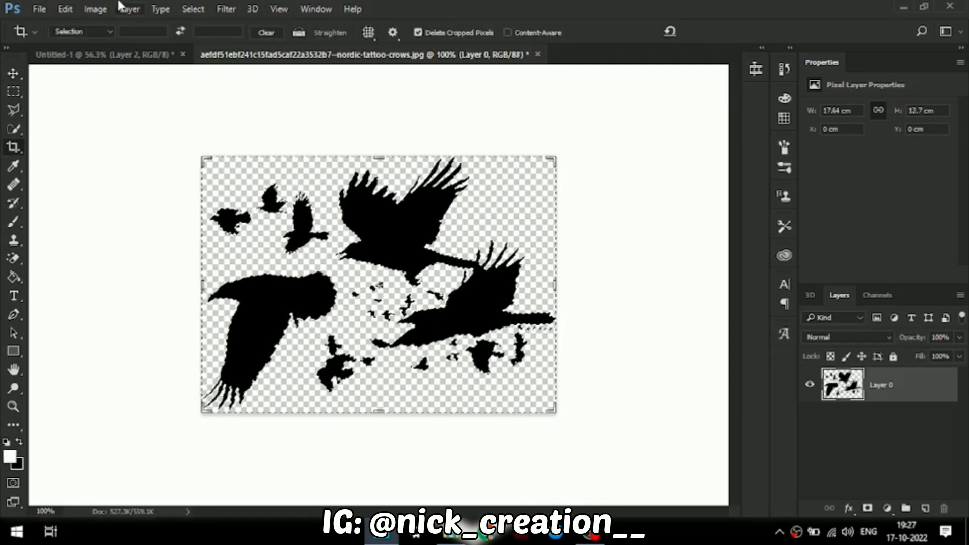
pyautogui.click(13, 73)
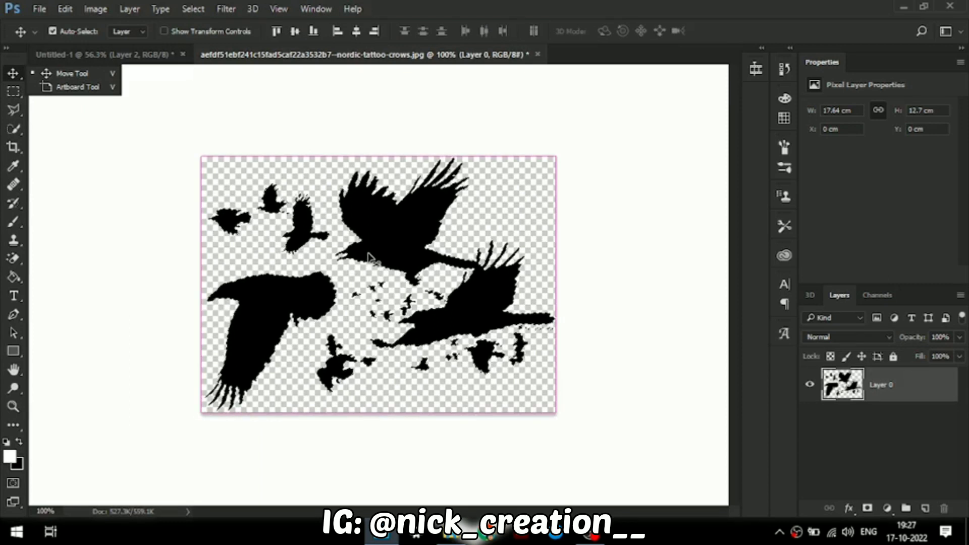
pyautogui.moveTo(380, 237); pyautogui.dragTo(425, 175)
pyautogui.rightClick(428, 202)
pyautogui.click(466, 213)
pyautogui.rightClick(513, 185)
pyautogui.click(862, 408)
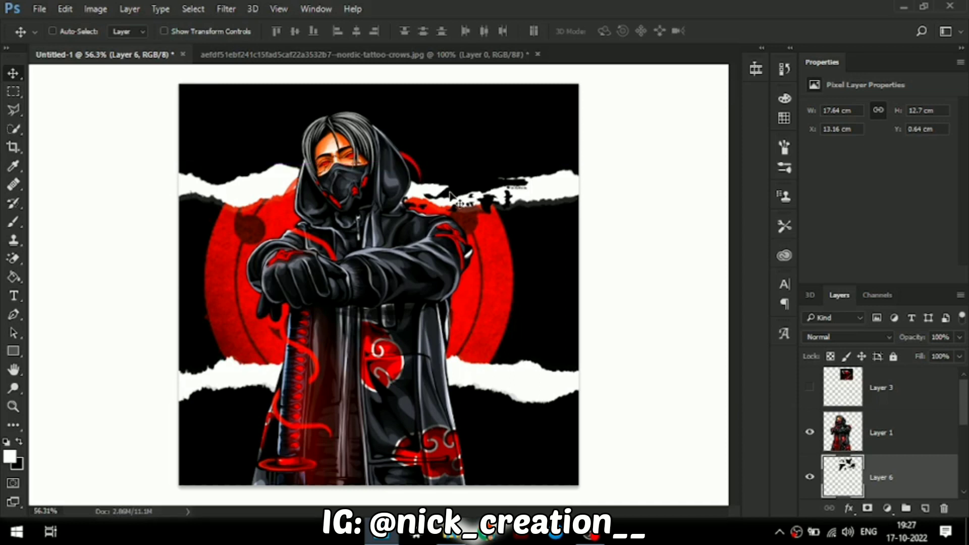
# - Flip the crow layer horizontally and rotate it until the transform angle is about -28°
pyautogui.hotkey('ctrl', 't')
pyautogui.rightClick(486, 203)
pyautogui.click(540, 417)
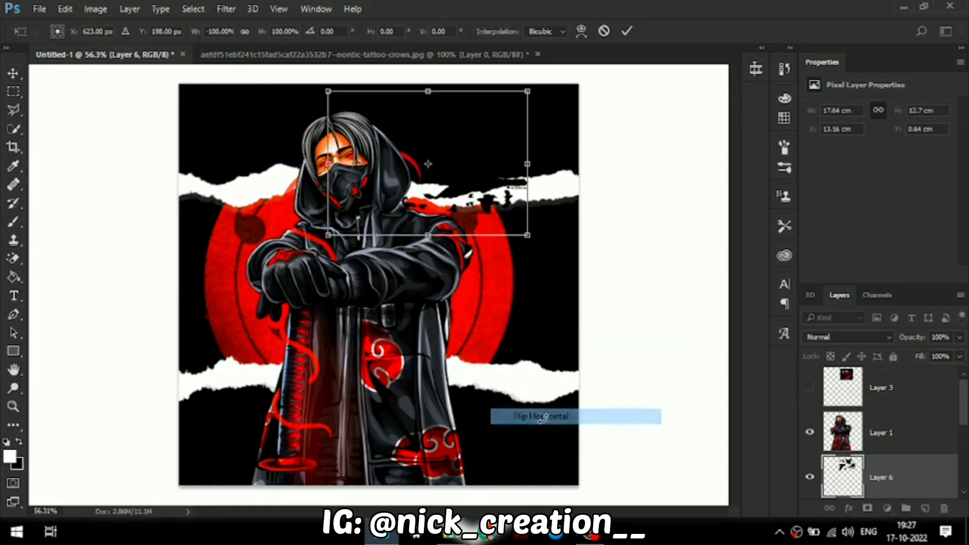
pyautogui.moveTo(519, 183); pyautogui.dragTo(494, 272)
pyautogui.moveTo(544, 165); pyautogui.dragTo(493, 93)
pyautogui.moveTo(442, 239); pyautogui.dragTo(345, 175)
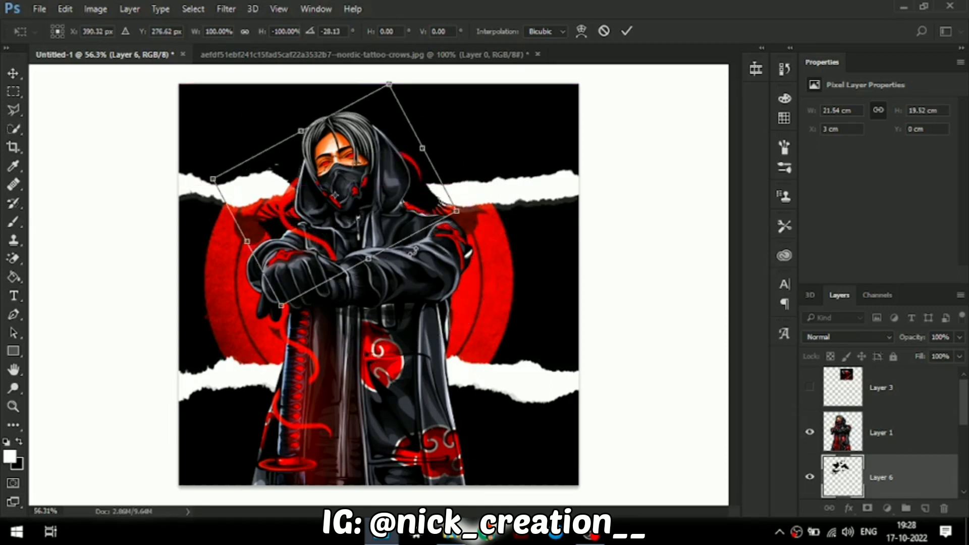
# - Enlarge the crows to about 211% and position them behind the figure across the torn bands and red circle
pyautogui.moveTo(457, 210); pyautogui.dragTo(613, 307)
pyautogui.moveTo(410, 223); pyautogui.dragTo(382, 274)
pyautogui.moveTo(563, 307); pyautogui.dragTo(666, 356)
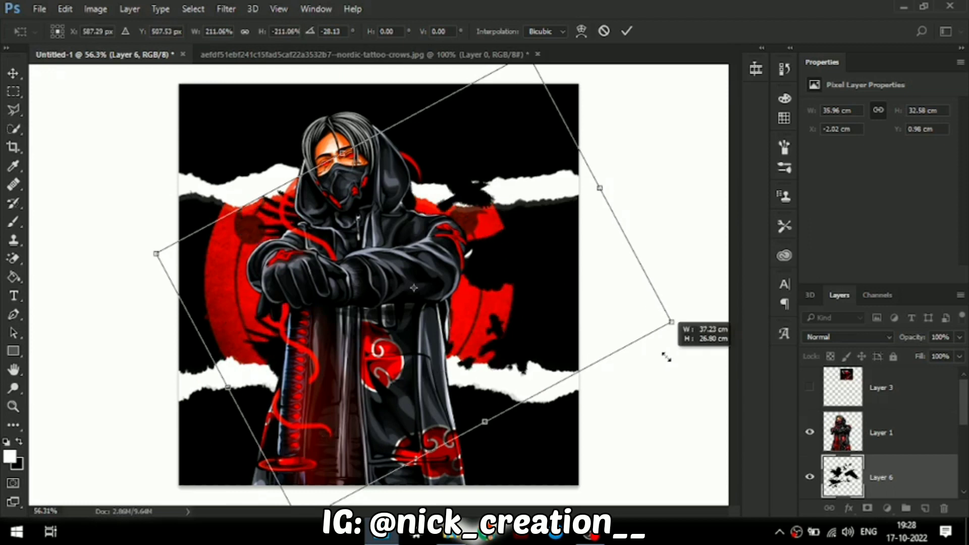
pyautogui.moveTo(550, 293); pyautogui.dragTo(530, 265)
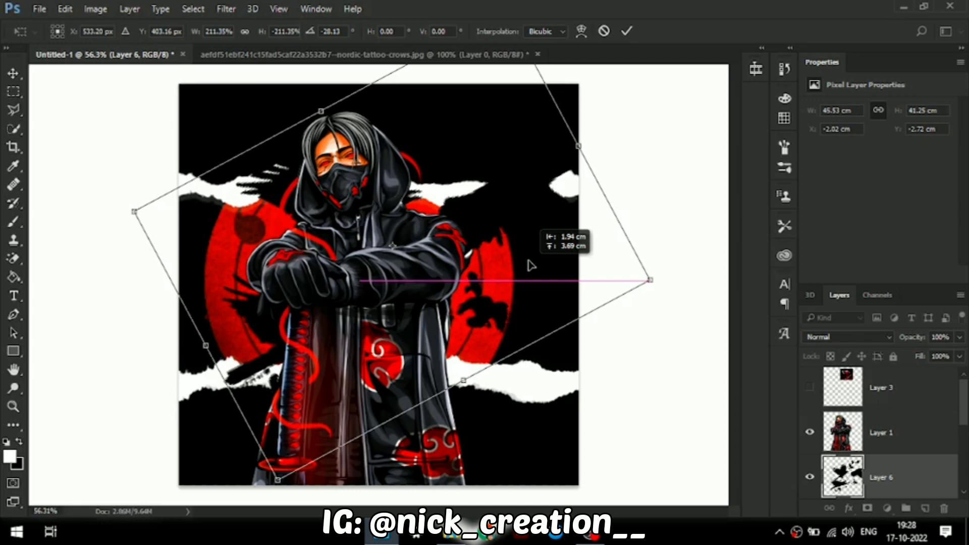
pyautogui.click(626, 30)
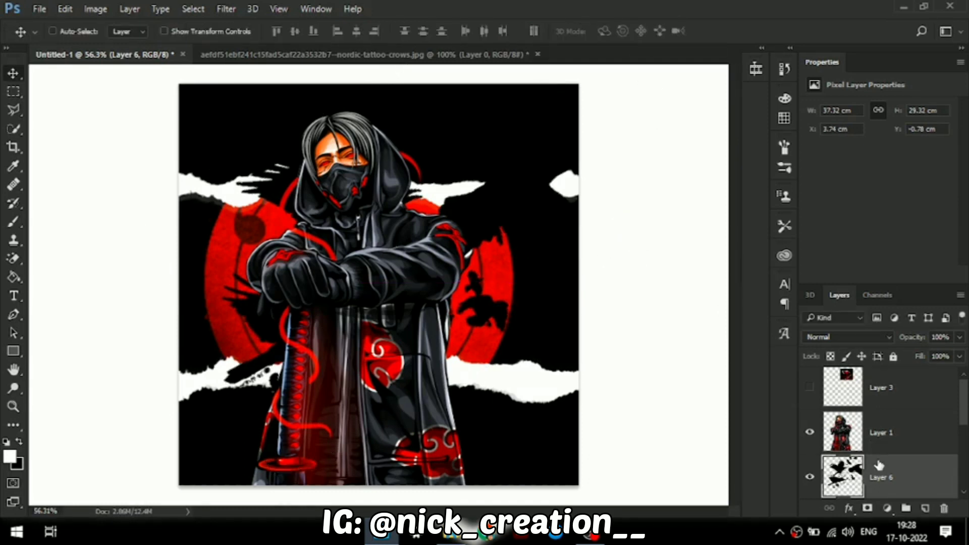
# - Clip the crow layer to the black torn band and duplicate it as an unclipped copy above
pyautogui.scroll(-1, 879, 464)
pyautogui.scroll(-1, 878, 464)
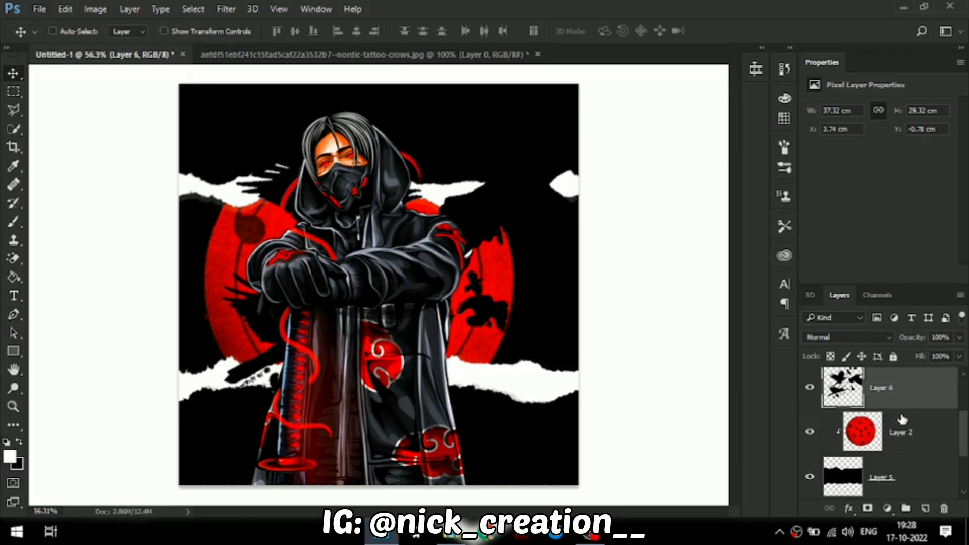
pyautogui.keyDown('alt'); pyautogui.click(831, 403); pyautogui.keyUp('alt')
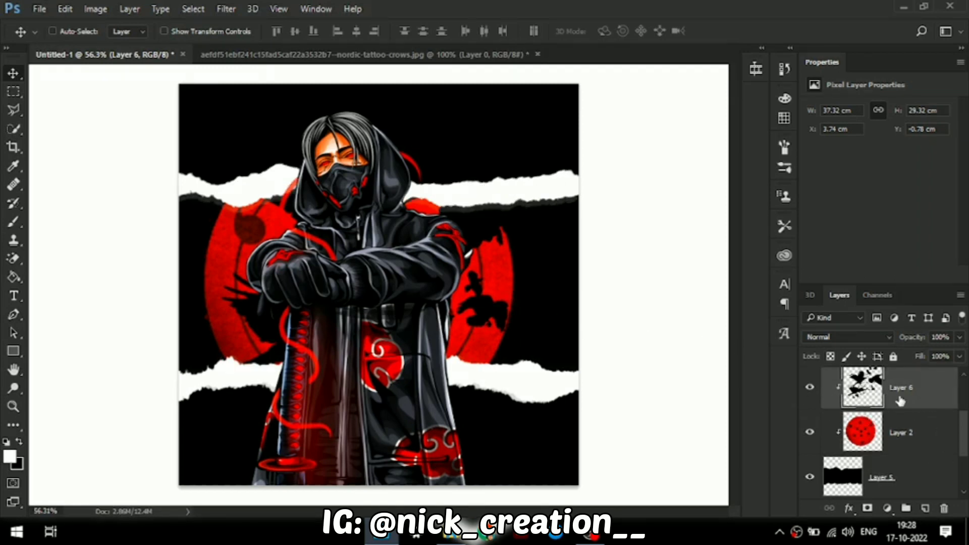
pyautogui.hotkey('ctrl', 'j')
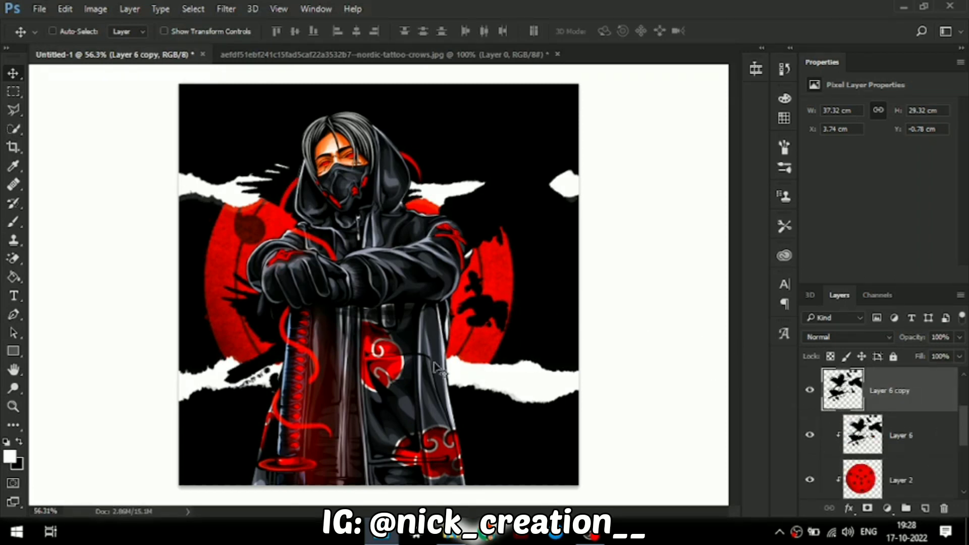
# - Erase the crow copy over the lower white torn strip using a soft Eraser brush of size 600
pyautogui.rightClick(14, 261)
pyautogui.click(76, 255)
pyautogui.press(']')
pyautogui.press(']')
pyautogui.press(']')
pyautogui.press(']')
pyautogui.press(']')
pyautogui.press(']')
pyautogui.press(']')
pyautogui.press(']')
pyautogui.press(']')
pyautogui.press(']')
pyautogui.press(']')
pyautogui.press(']')
pyautogui.press(']')
pyautogui.press(']')
pyautogui.press(']')
pyautogui.press(']')
pyautogui.press(']')
pyautogui.press(']')
pyautogui.press(']')
pyautogui.click(255, 445)
pyautogui.click(259, 447)
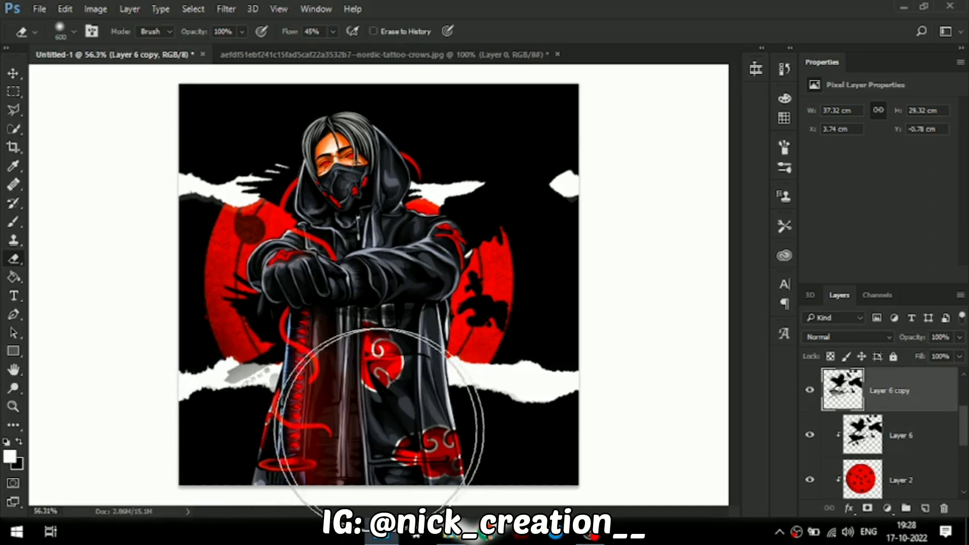
pyautogui.moveTo(265, 395); pyautogui.dragTo(215, 407)
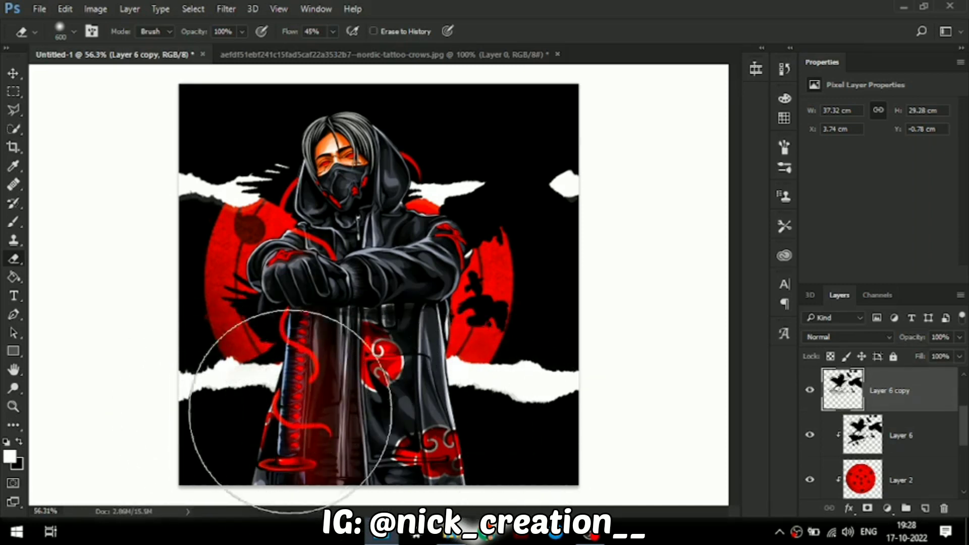
pyautogui.click(900, 435)
pyautogui.scroll(-3, 915, 437)
pyautogui.scroll(-1, 903, 435)
pyautogui.click(865, 443)
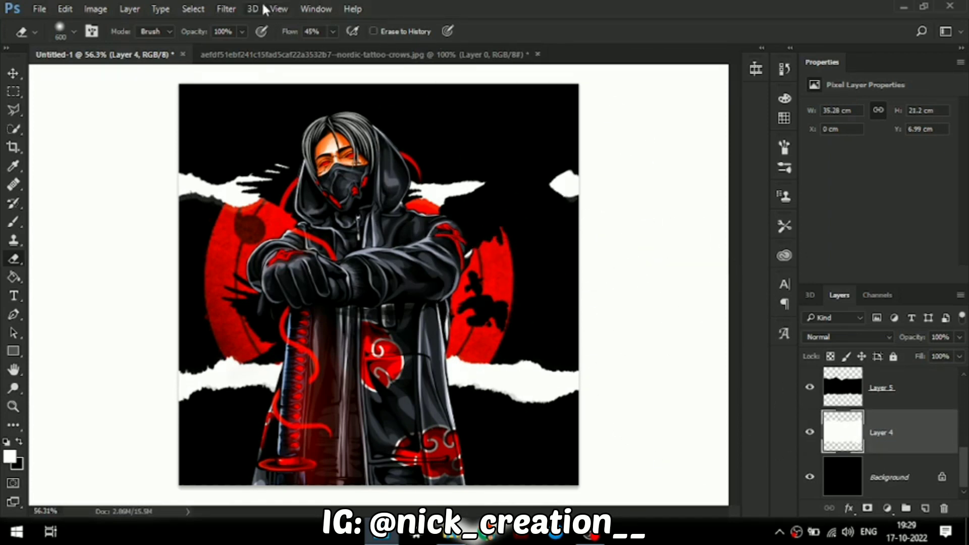
pyautogui.click(226, 9)
pyautogui.click(226, 9)
pyautogui.click(226, 9)
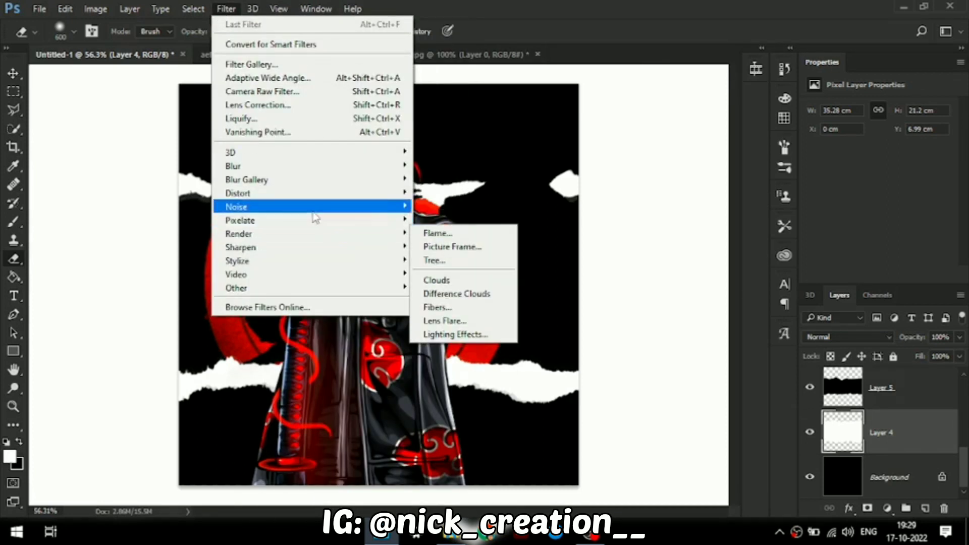
pyautogui.moveTo(314, 254)
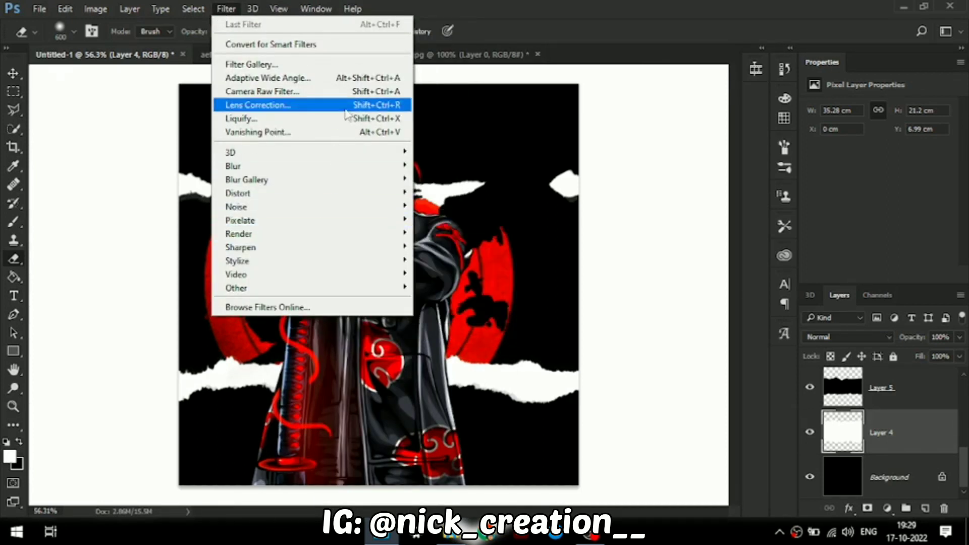
pyautogui.click(356, 120)
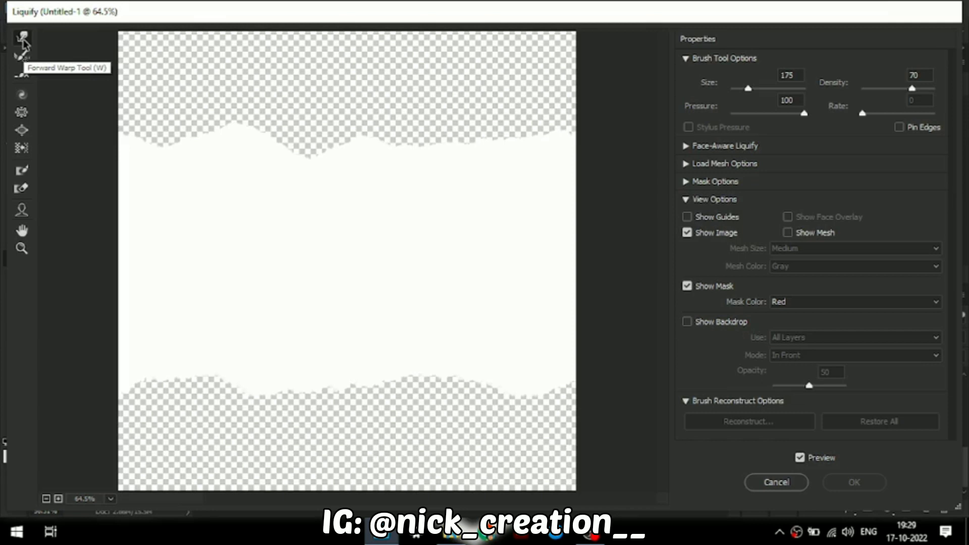
pyautogui.click(781, 483)
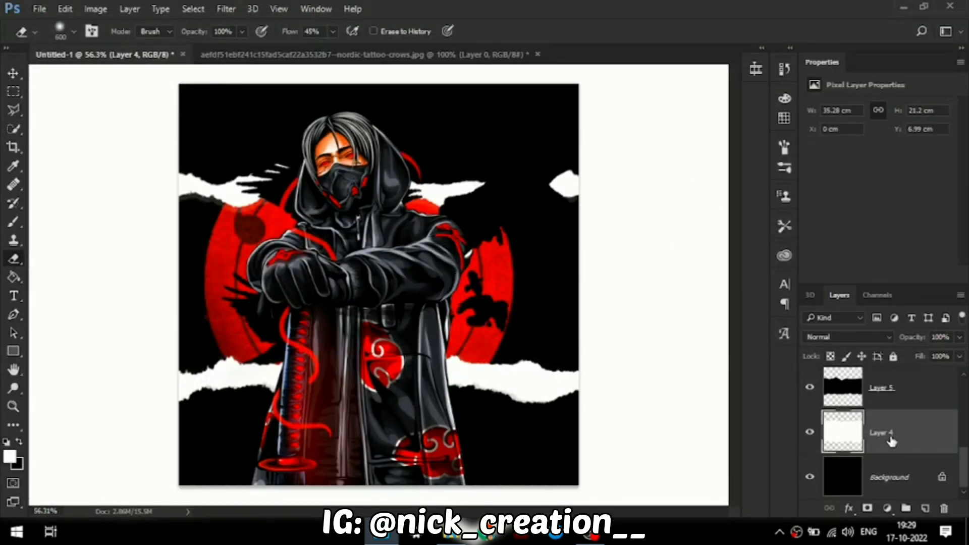
# - Warp the white torn band on Layer 4, raising its upper left corner and narrowing its right end
pyautogui.hotkey('ctrl', 't')
pyautogui.click(581, 31)
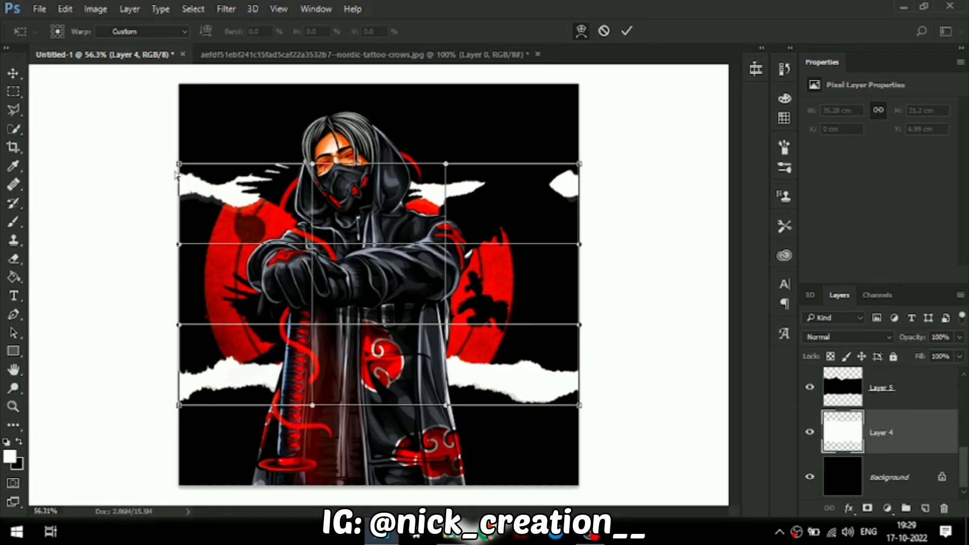
pyautogui.moveTo(179, 164); pyautogui.dragTo(173, 93)
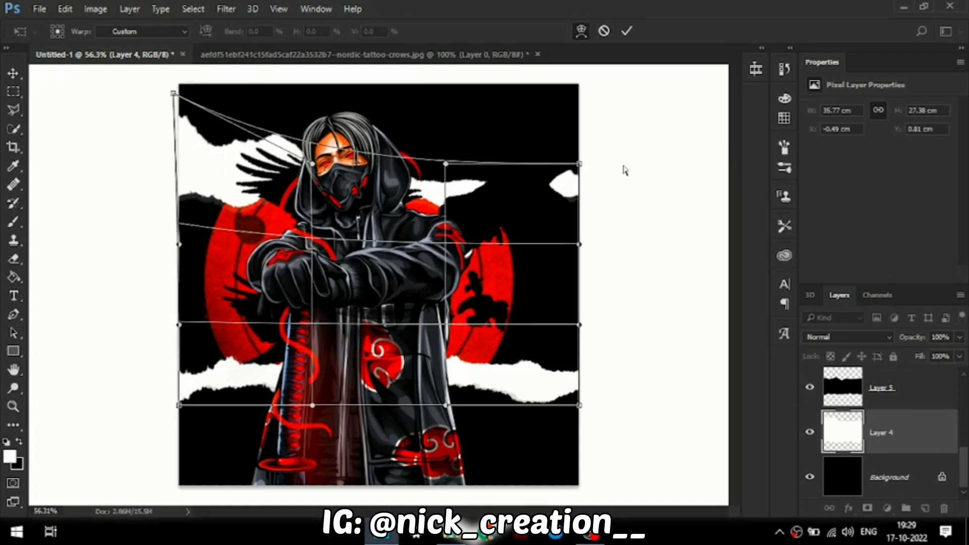
pyautogui.moveTo(580, 164); pyautogui.dragTo(588, 219)
pyautogui.moveTo(580, 407); pyautogui.dragTo(587, 361)
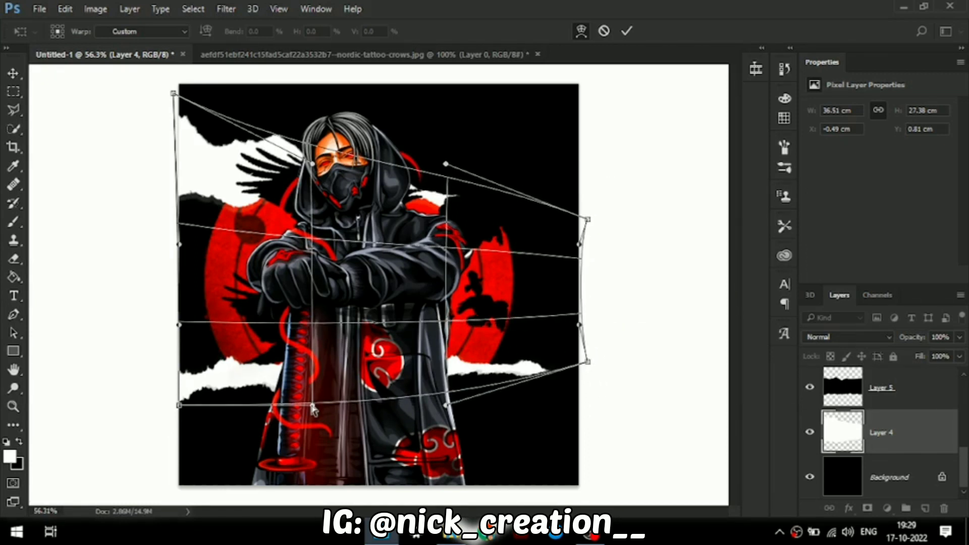
pyautogui.moveTo(314, 409); pyautogui.dragTo(317, 400)
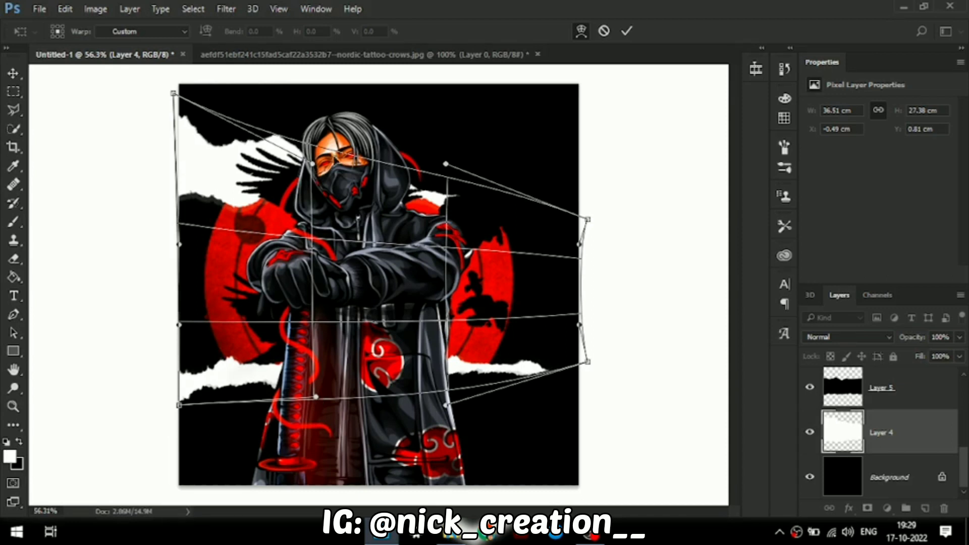
pyautogui.moveTo(432, 179); pyautogui.dragTo(437, 180)
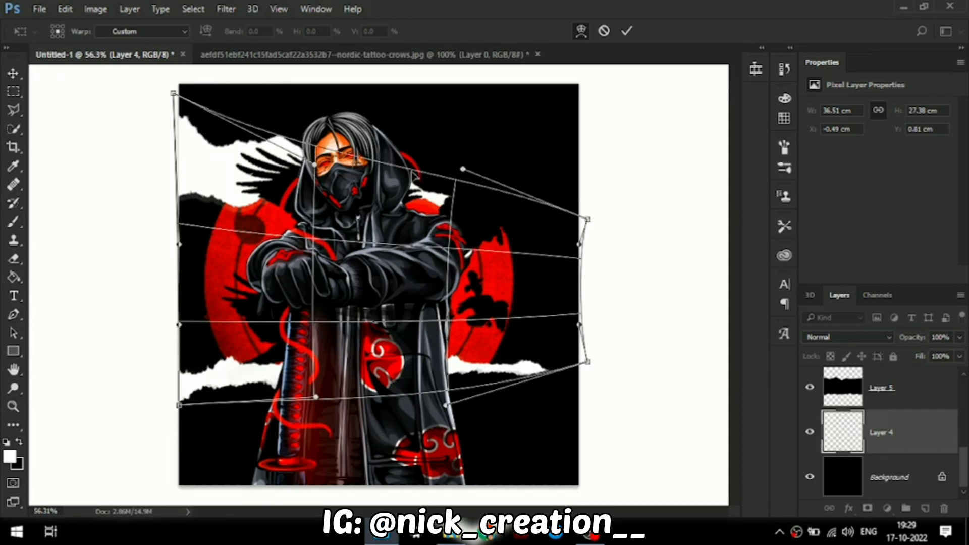
pyautogui.click(631, 31)
# - Warp the black torn band on Layer 5 to taper toward the right and expose white strips along both edges
pyautogui.press('e')
pyautogui.click(888, 389)
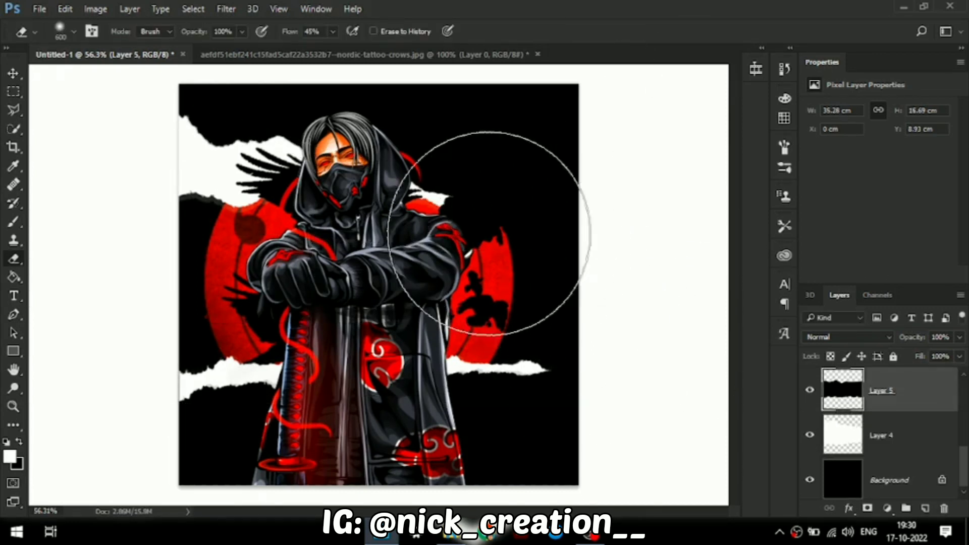
pyautogui.hotkey('ctrl', 't')
pyautogui.click(581, 31)
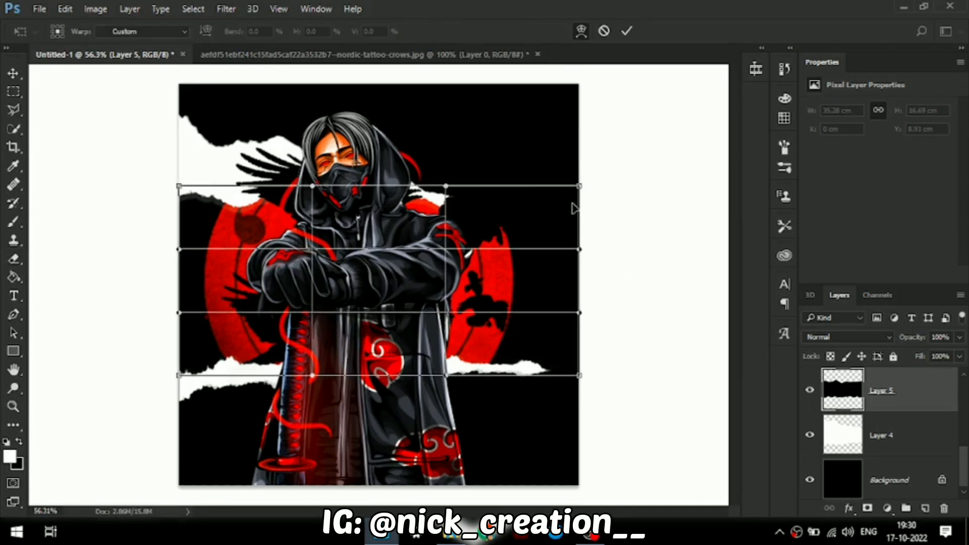
pyautogui.moveTo(580, 207); pyautogui.dragTo(583, 244)
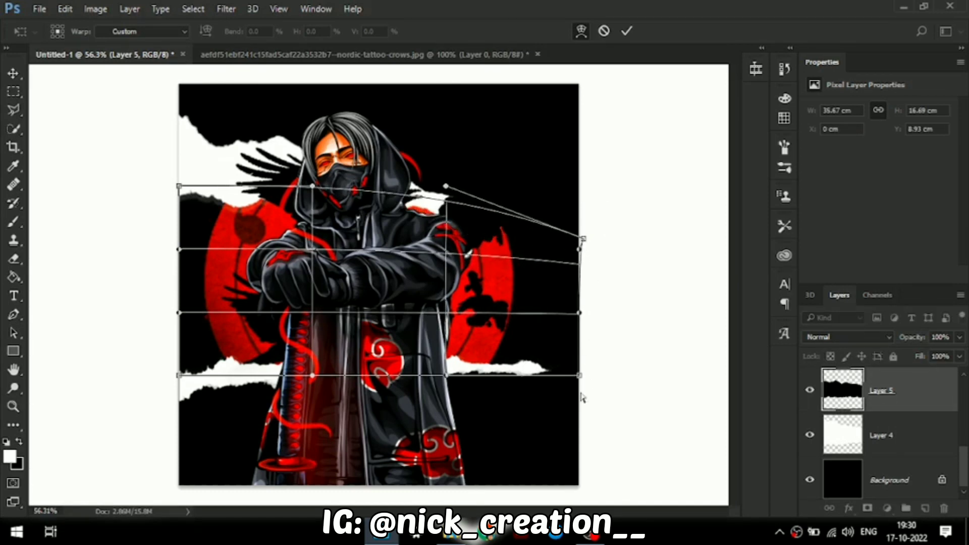
pyautogui.moveTo(583, 380); pyautogui.dragTo(586, 346)
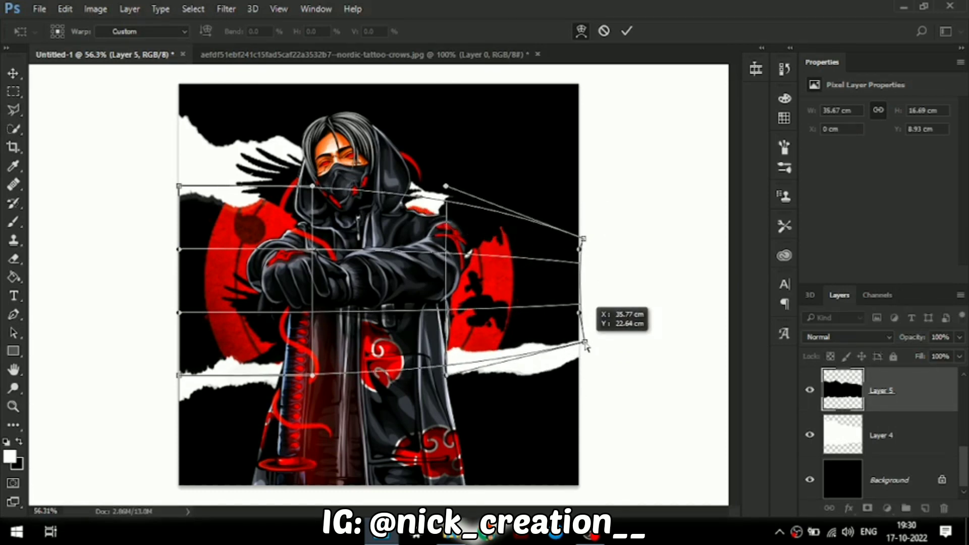
pyautogui.moveTo(180, 191); pyautogui.dragTo(173, 133)
pyautogui.moveTo(319, 176); pyautogui.dragTo(294, 169)
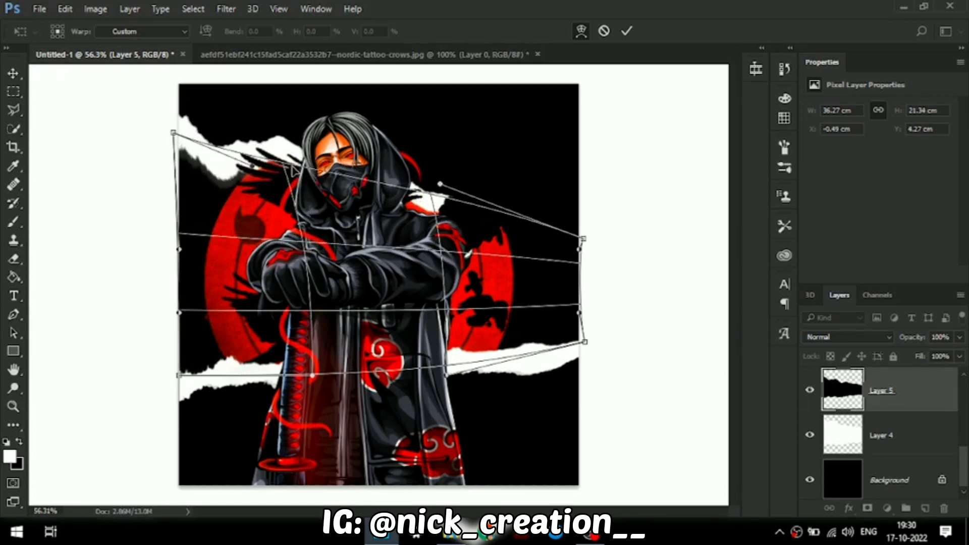
pyautogui.moveTo(180, 142); pyautogui.dragTo(179, 148)
pyautogui.moveTo(180, 379)
pyautogui.mouseDown()
pyautogui.moveTo(179, 348)
pyautogui.moveTo(180, 362)
pyautogui.mouseUp()
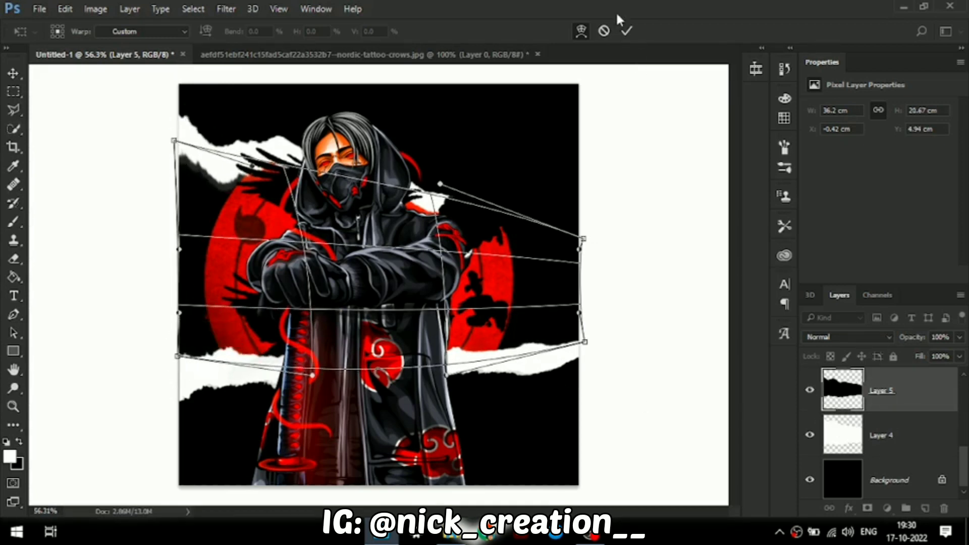
pyautogui.click(626, 30)
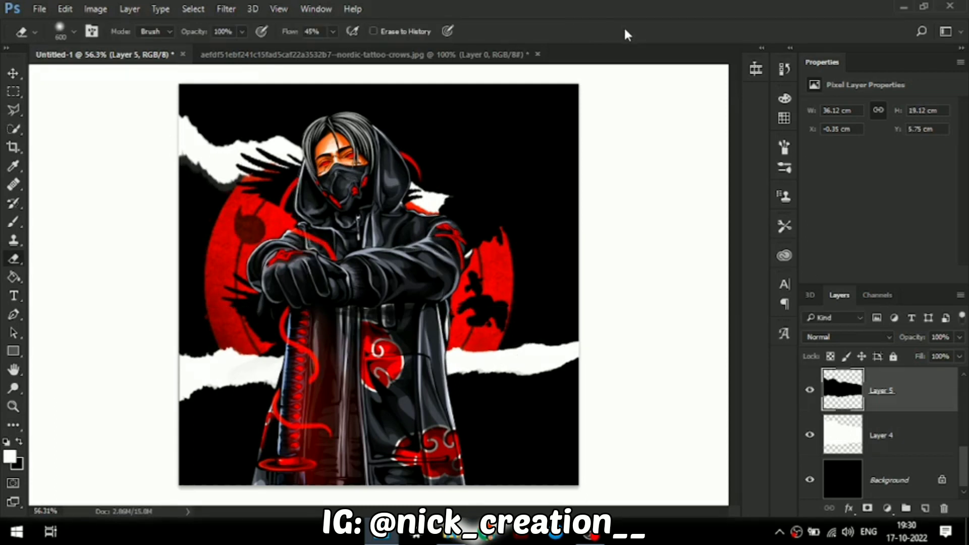
# - Warp the white torn band on Layer 4, lifting its upper right part so white torn edges show along the black band
pyautogui.click(881, 435)
pyautogui.hotkey('ctrl', 't')
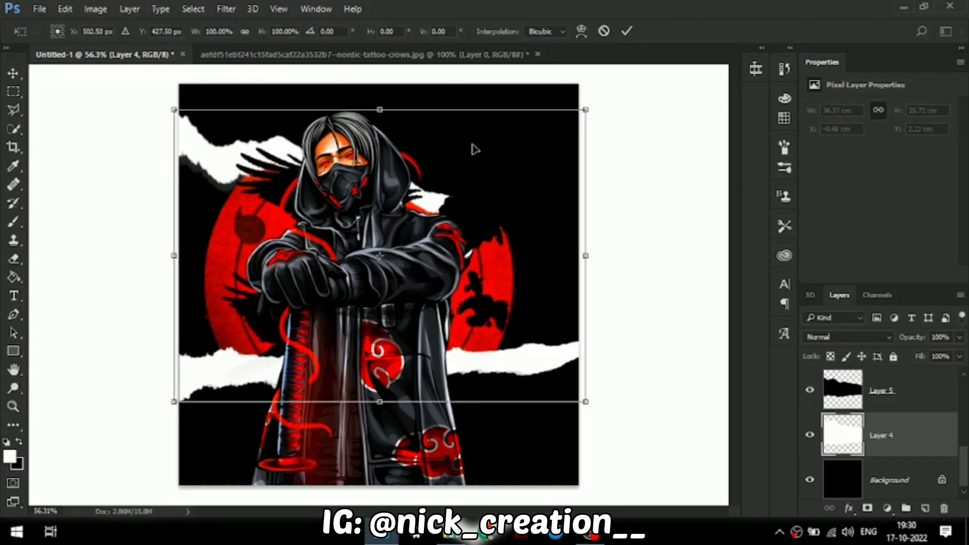
pyautogui.click(581, 30)
pyautogui.moveTo(587, 210); pyautogui.dragTo(602, 127)
pyautogui.moveTo(503, 195)
pyautogui.mouseDown()
pyautogui.moveTo(504, 156)
pyautogui.moveTo(526, 278)
pyautogui.moveTo(506, 173)
pyautogui.moveTo(499, 200)
pyautogui.moveTo(482, 189)
pyautogui.moveTo(486, 196)
pyautogui.mouseUp()
pyautogui.moveTo(425, 203); pyautogui.dragTo(396, 204)
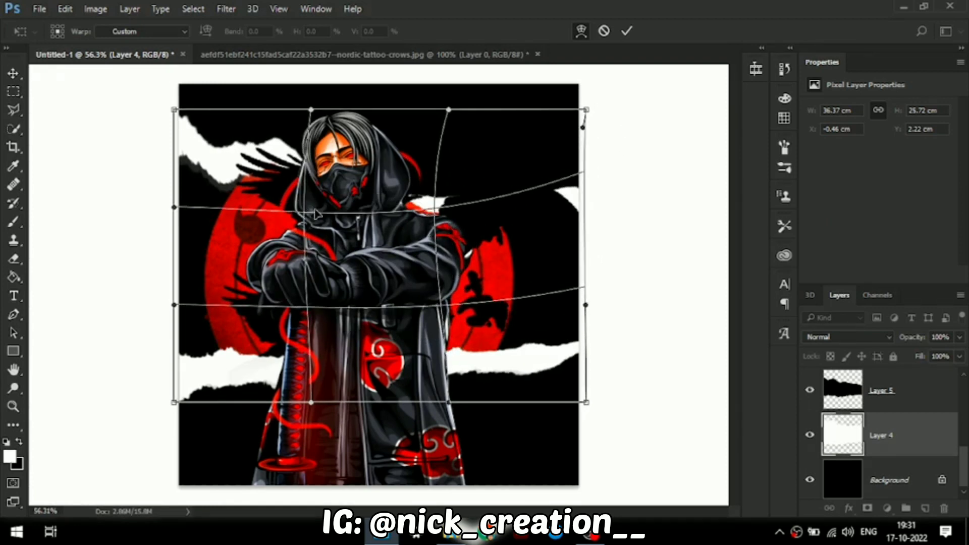
pyautogui.moveTo(316, 214); pyautogui.dragTo(327, 208)
pyautogui.moveTo(502, 202); pyautogui.dragTo(507, 190)
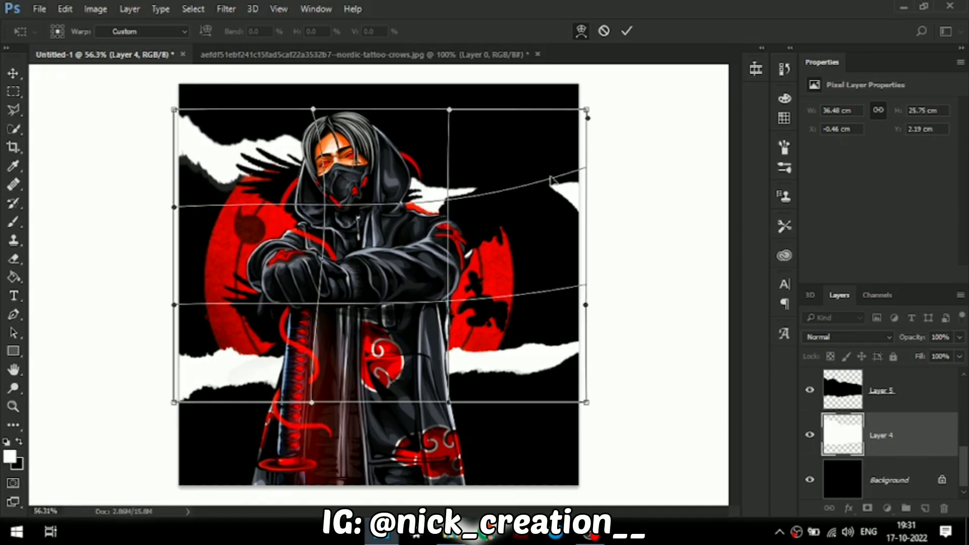
pyautogui.moveTo(590, 168); pyautogui.dragTo(583, 177)
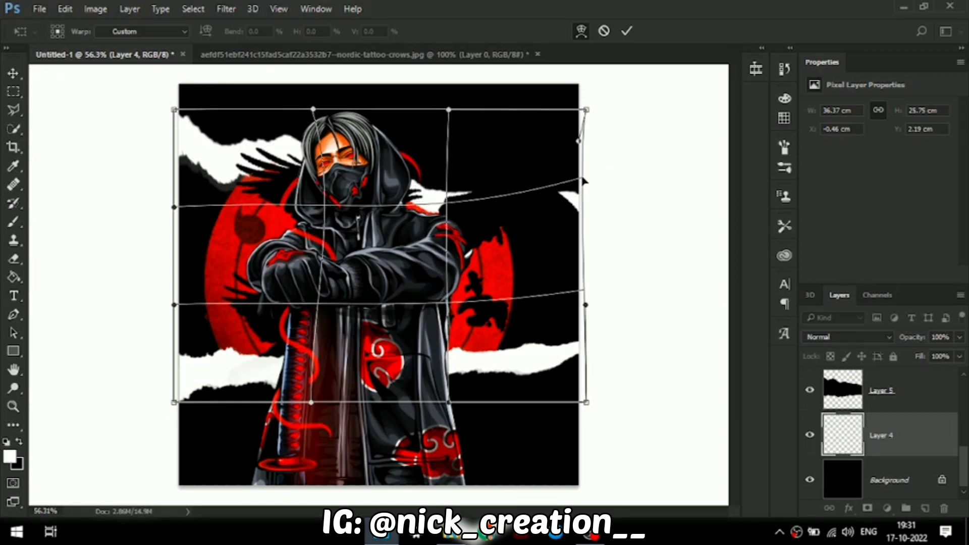
pyautogui.click(623, 30)
pyautogui.press('e')
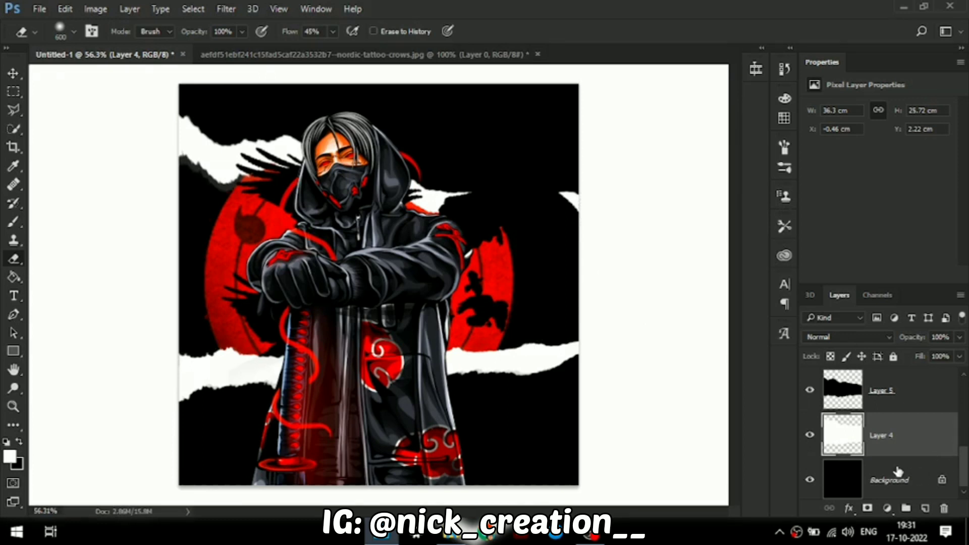
# - Add a layer above Layer 4 and stamp solid white torn paper across the top of the canvas with the size 1700 torn-edge brush
pyautogui.scroll(-1, 907, 450)
pyautogui.click(926, 509)
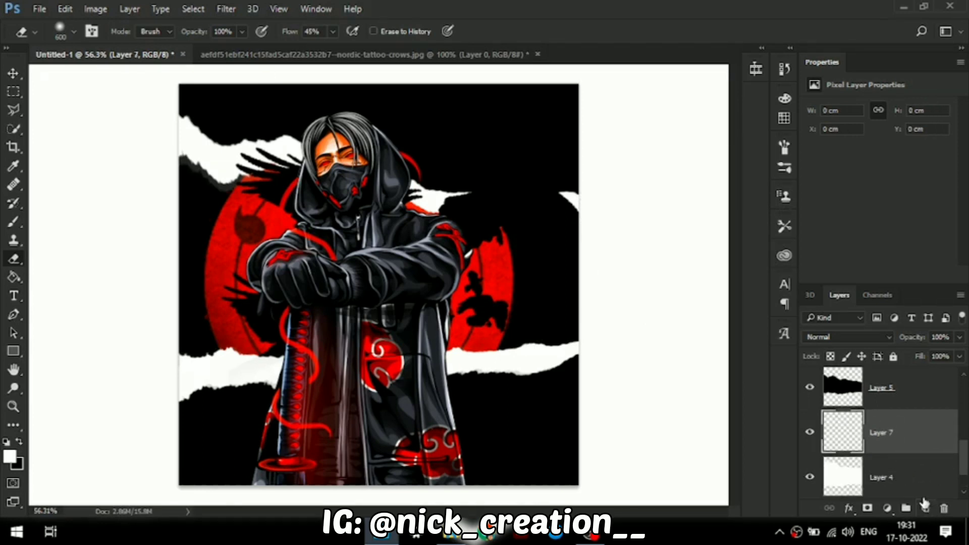
pyautogui.moveTo(13, 222); pyautogui.dragTo(101, 227)
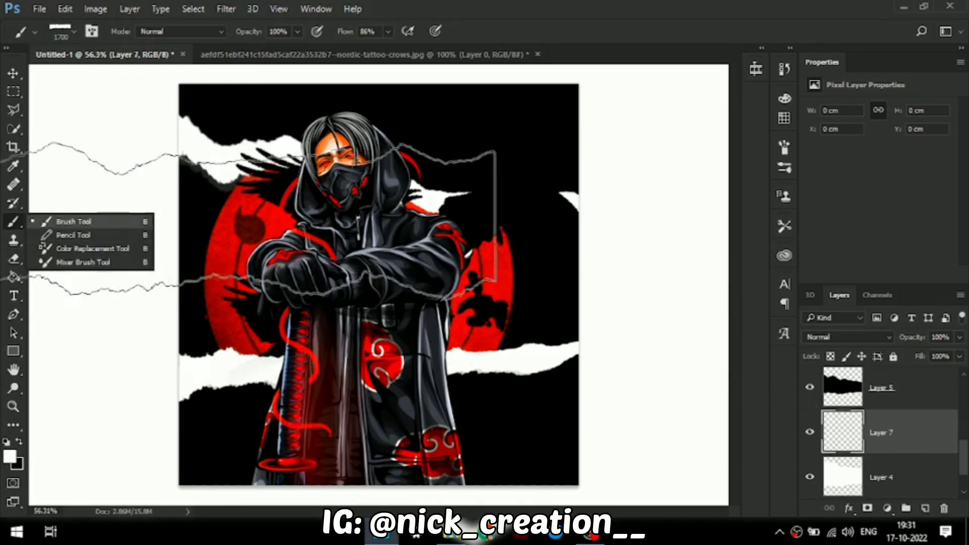
pyautogui.click(422, 147)
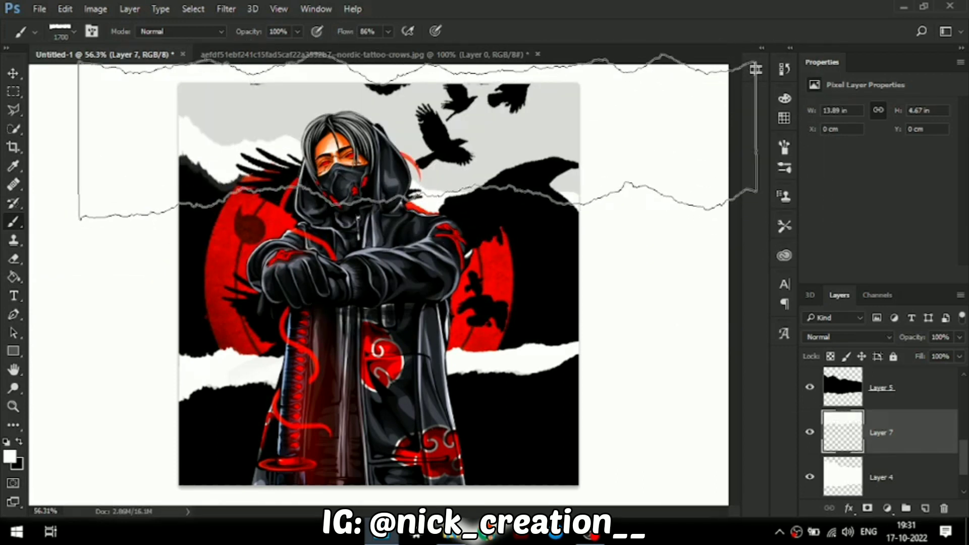
pyautogui.click(419, 135)
pyautogui.click(419, 135)
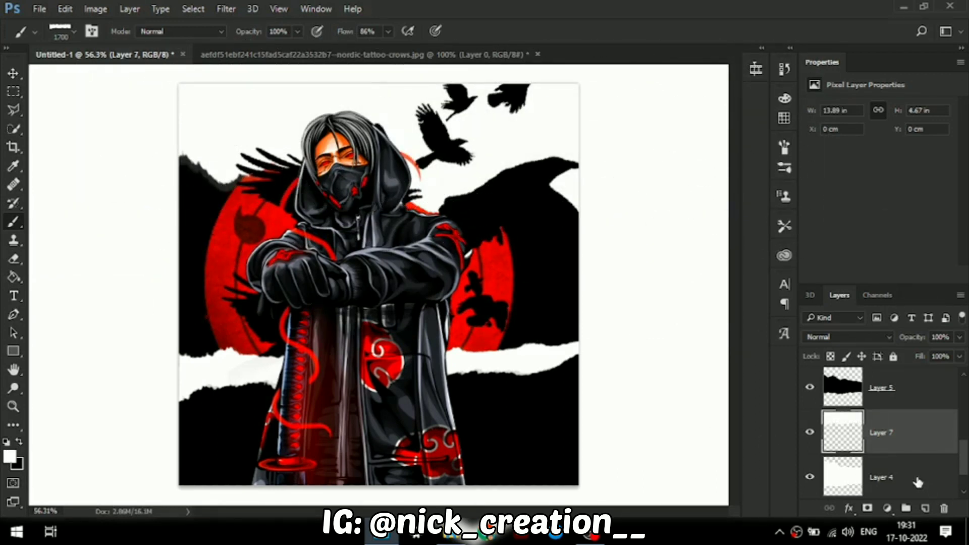
# - Show the hidden artwork on Layer 3 and place it directly below Layer 7
pyautogui.click(809, 433)
pyautogui.click(809, 433)
pyautogui.scroll(5, 910, 440)
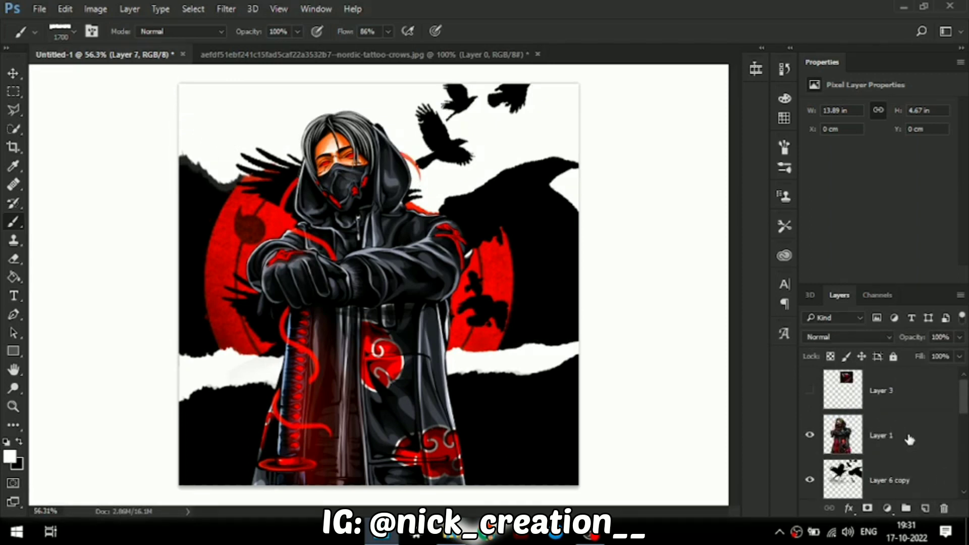
pyautogui.click(810, 390)
pyautogui.moveTo(923, 509); pyautogui.dragTo(902, 423)
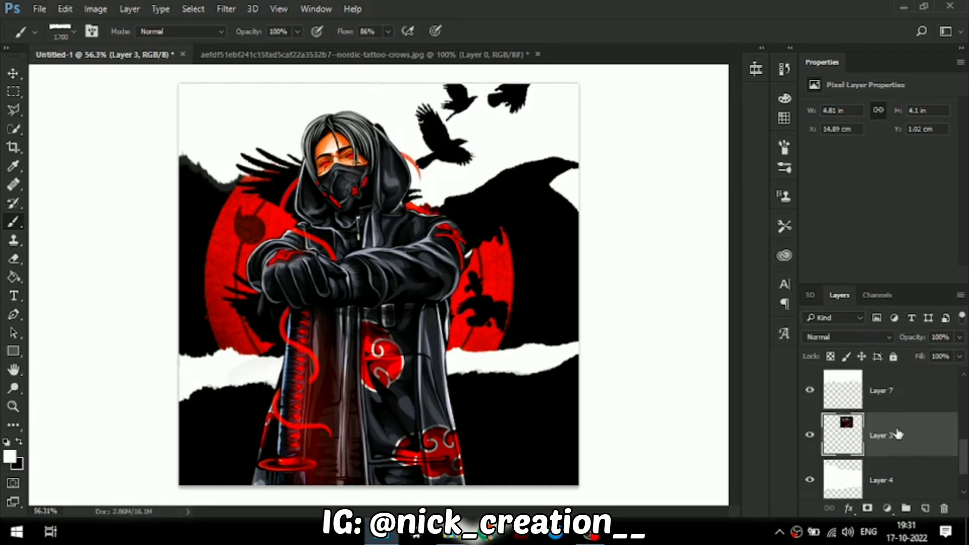
# - Move Layer 7 directly above the Background and clip Layer 3 to it
pyautogui.click(810, 391)
pyautogui.click(810, 390)
pyautogui.moveTo(891, 400); pyautogui.dragTo(881, 437)
pyautogui.scroll(2, 890, 425)
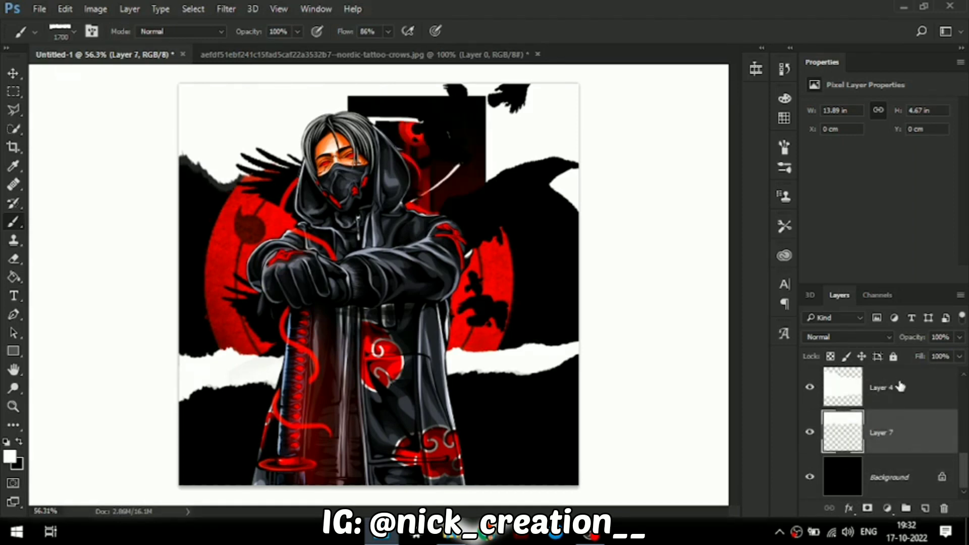
pyautogui.click(892, 386)
pyautogui.moveTo(892, 386); pyautogui.dragTo(877, 457)
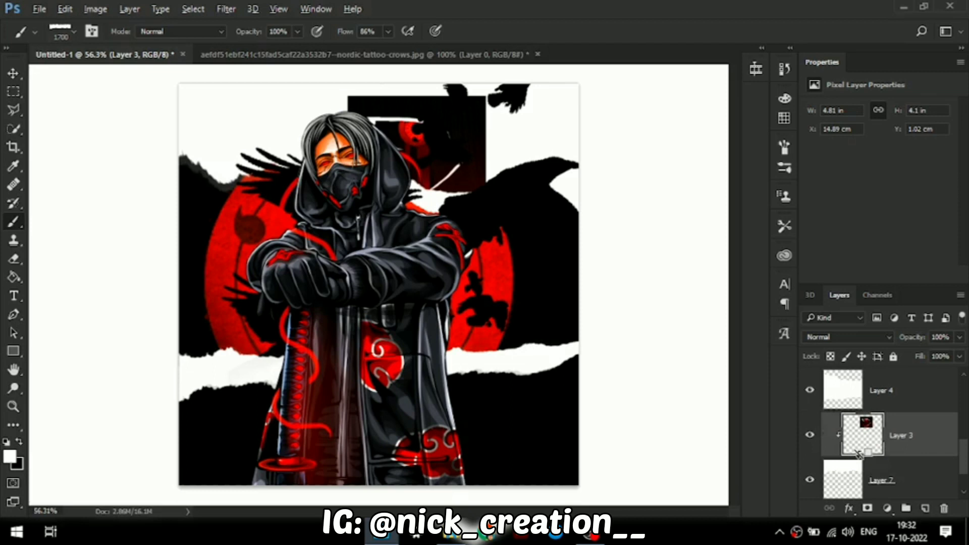
# - Flip the Layer 3 artwork horizontally and enlarge it to about 366%, positioning it to fill the upper torn area behind the figure
pyautogui.hotkey('ctrl', 't')
pyautogui.moveTo(487, 237); pyautogui.dragTo(615, 361)
pyautogui.moveTo(589, 296); pyautogui.dragTo(383, 238)
pyautogui.moveTo(428, 281); pyautogui.dragTo(601, 393)
pyautogui.moveTo(545, 288); pyautogui.dragTo(576, 326)
pyautogui.rightClick(556, 314)
pyautogui.click(604, 271)
pyautogui.moveTo(534, 253); pyautogui.dragTo(522, 252)
pyautogui.moveTo(605, 408); pyautogui.dragTo(634, 448)
pyautogui.moveTo(560, 335); pyautogui.dragTo(541, 323)
pyautogui.moveTo(626, 430); pyautogui.dragTo(641, 442)
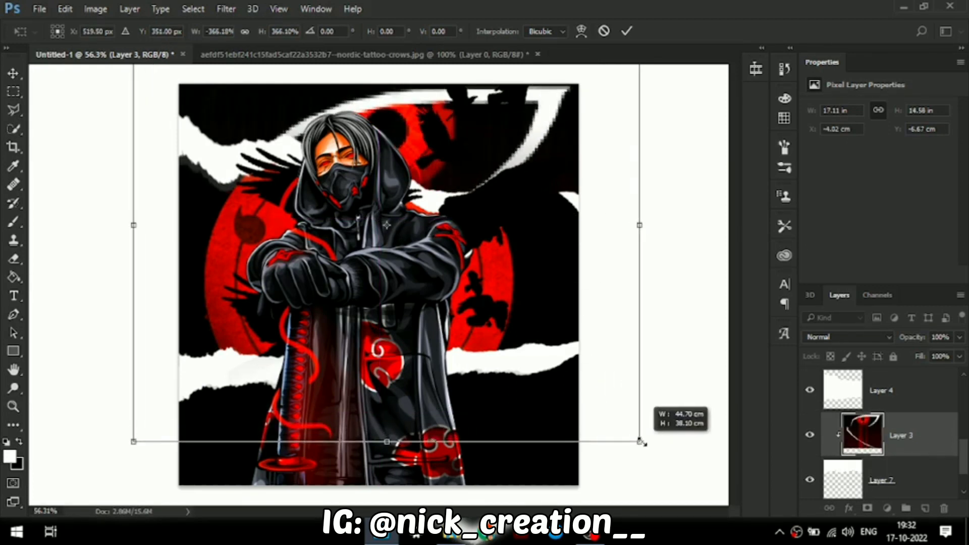
pyautogui.click(625, 31)
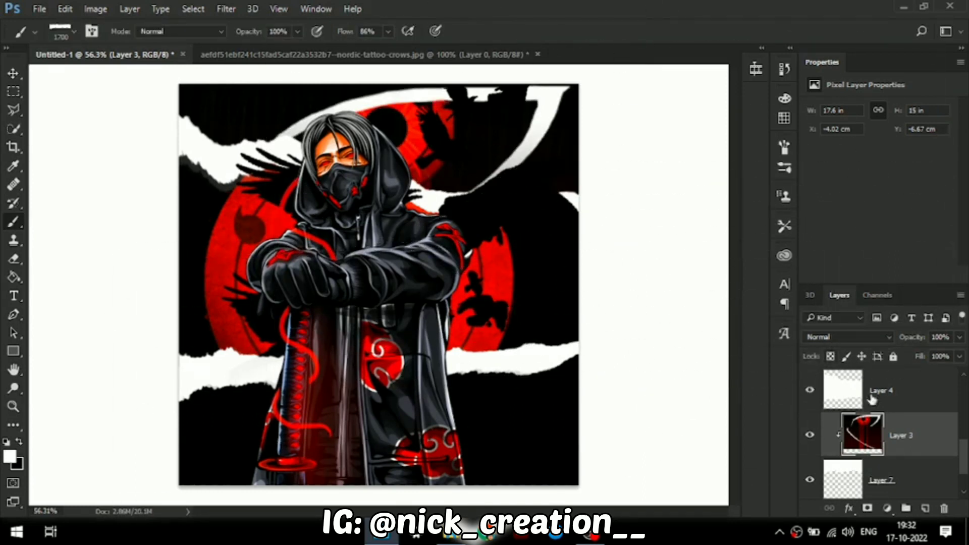
# - Shift the crows on Layer 6 copy slightly up and to the left
pyautogui.scroll(3, 873, 398)
pyautogui.click(876, 435)
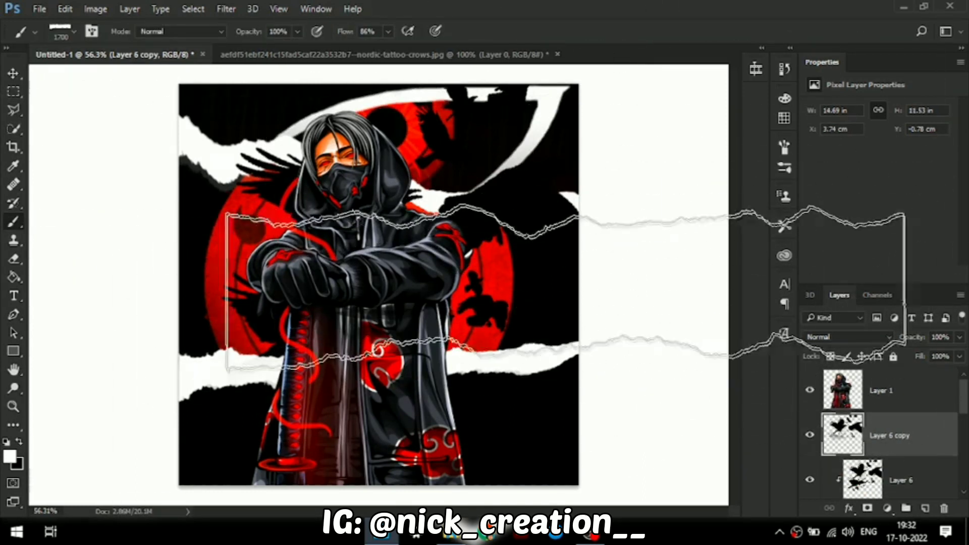
pyautogui.click(14, 74)
pyautogui.moveTo(467, 268); pyautogui.dragTo(457, 251)
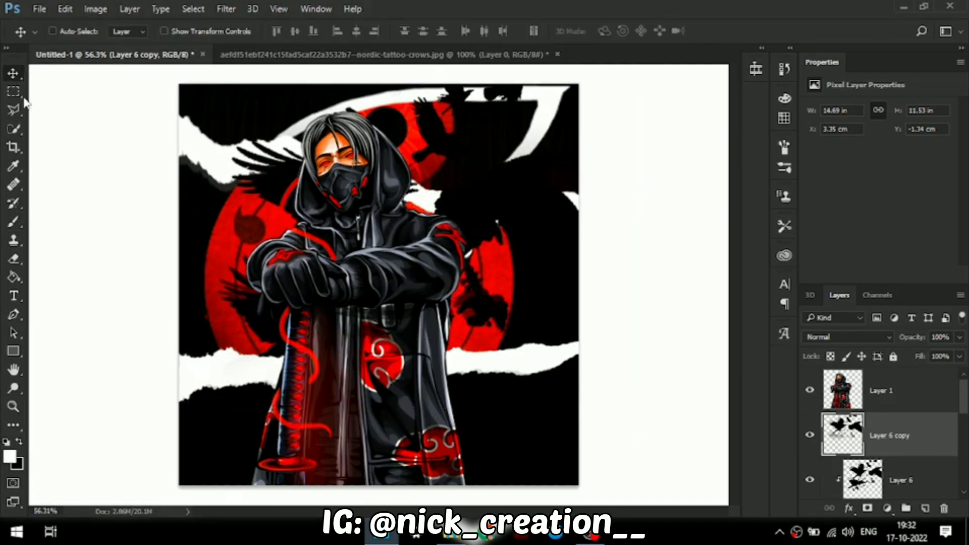
# - Switch to the smoke-textured brush at size 600 and set the foreground color to pure red
pyautogui.click(13, 222)
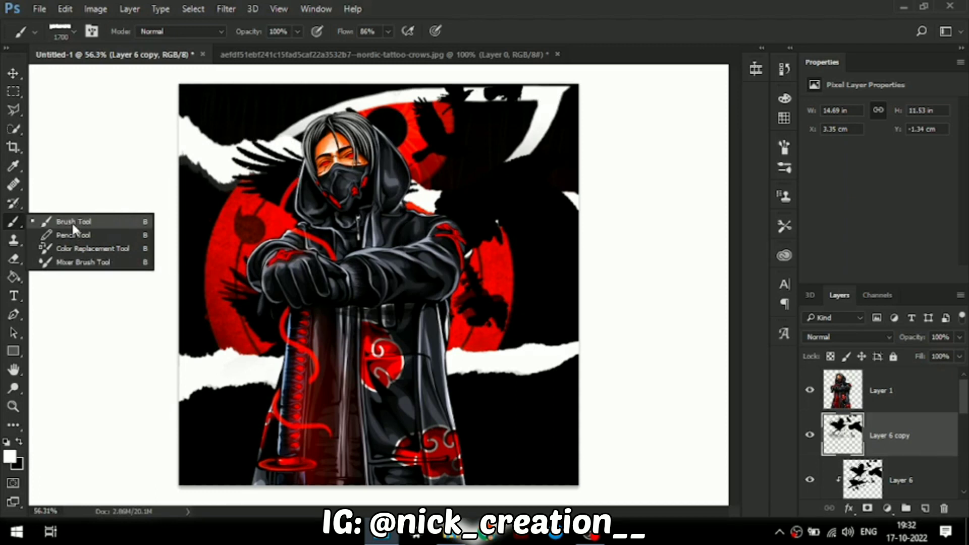
pyautogui.click(73, 222)
pyautogui.scroll(1, 164, 148)
pyautogui.click(331, 294)
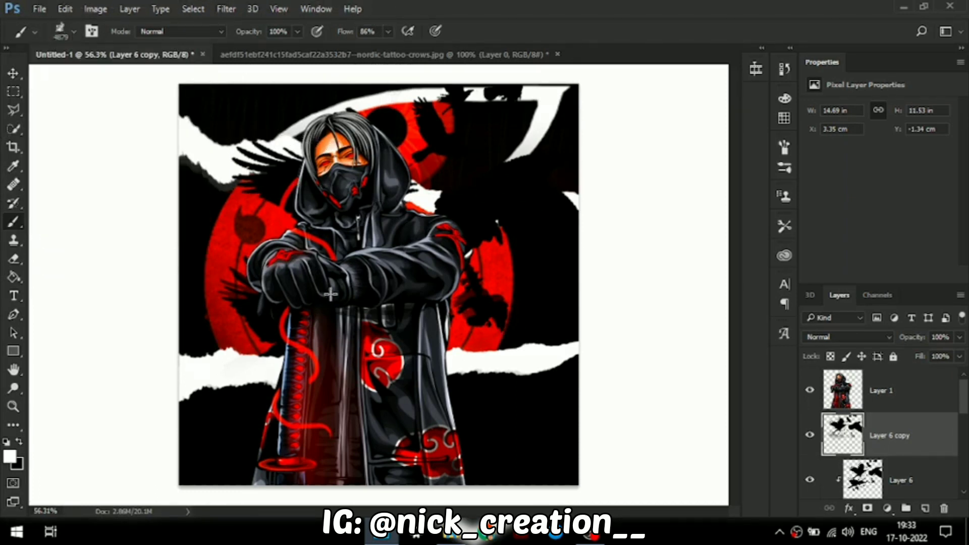
pyautogui.hotkey('ctrl', 'z')
pyautogui.press('[')
pyautogui.press('[')
pyautogui.press('[')
pyautogui.press('[')
pyautogui.press('[')
pyautogui.press('[')
pyautogui.press('[')
pyautogui.press('[')
pyautogui.press('[')
pyautogui.press('[')
pyautogui.press('[')
pyautogui.press('[')
pyautogui.press('[')
pyautogui.press('[')
pyautogui.press('[')
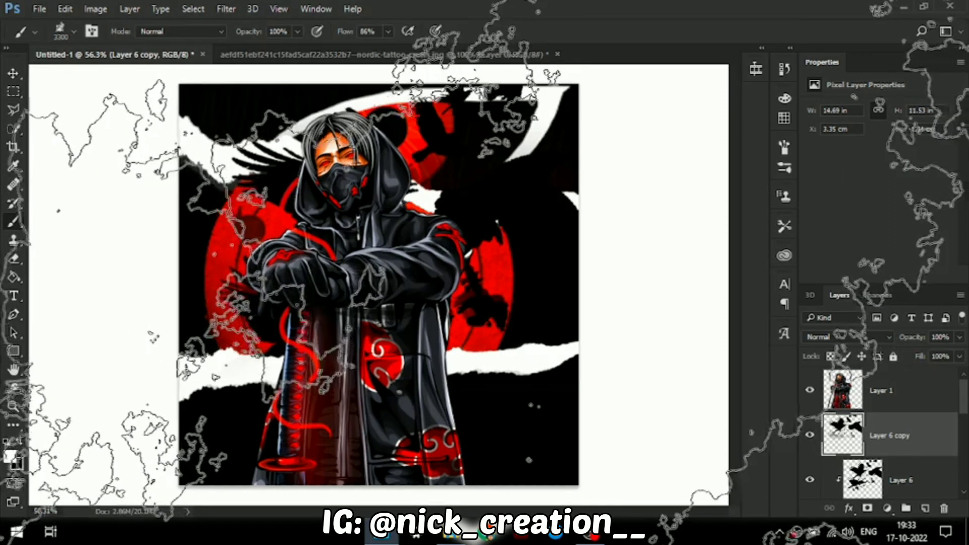
pyautogui.press('[')
pyautogui.press('[')
pyautogui.press('[')
pyautogui.press('[')
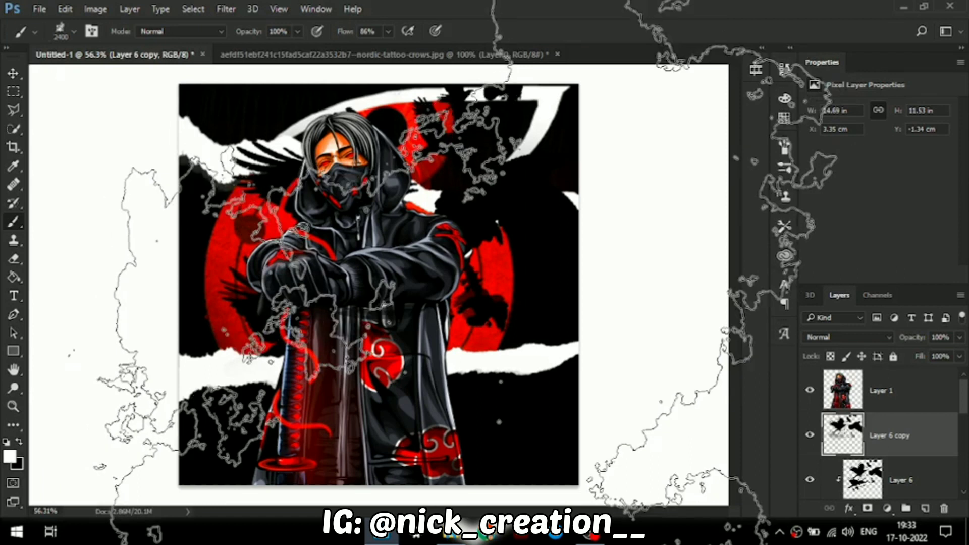
pyautogui.press('[')
pyautogui.press('[')
pyautogui.press('[')
pyautogui.press('[')
pyautogui.press('[')
pyautogui.press('[')
pyautogui.press('[')
pyautogui.press('[')
pyautogui.press('[')
pyautogui.press('[')
pyautogui.press('[')
pyautogui.press('[')
pyautogui.press('[')
pyautogui.press('[')
pyautogui.press('[')
pyautogui.press('[')
pyautogui.press('[')
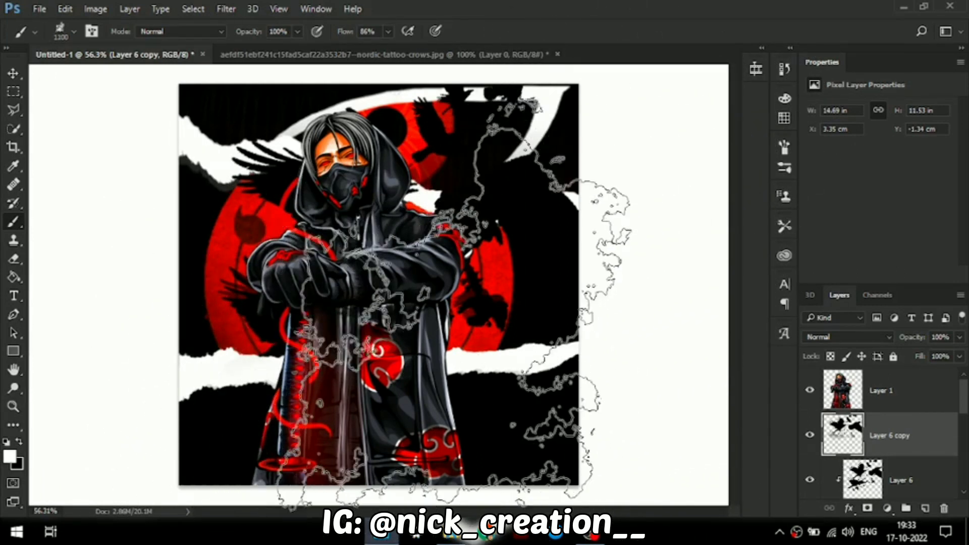
pyautogui.press('[')
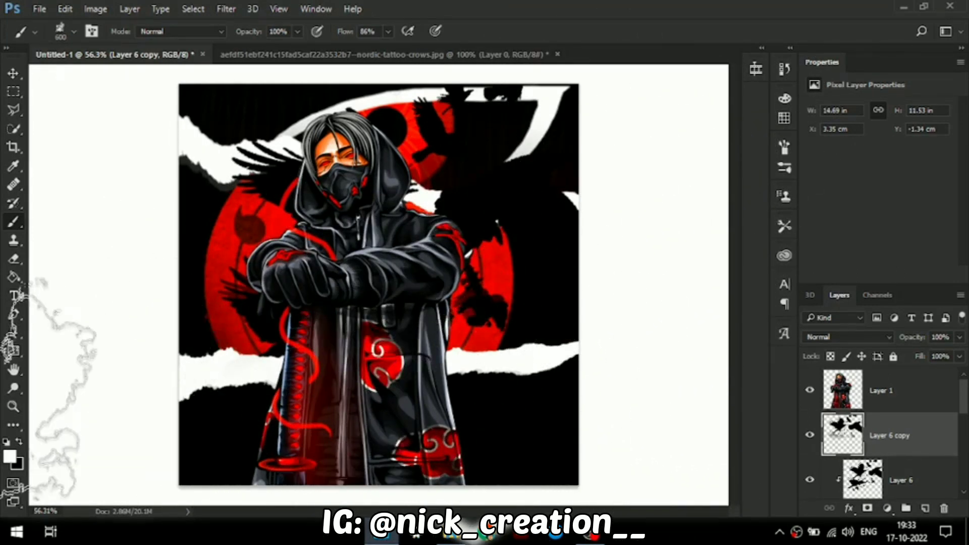
pyautogui.click(9, 457)
pyautogui.click(893, 141)
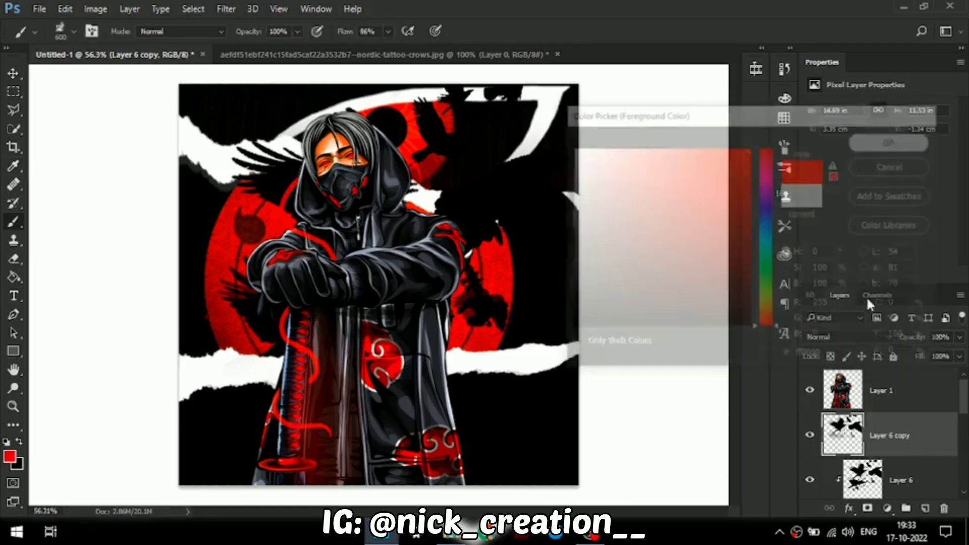
# - Try to paint red smoke over the lower canvas directly on Layer 5
pyautogui.scroll(-2, 891, 454)
pyautogui.click(881, 435)
pyautogui.moveTo(497, 363)
pyautogui.mouseDown()
pyautogui.moveTo(512, 320)
pyautogui.moveTo(465, 411)
pyautogui.moveTo(313, 391)
pyautogui.moveTo(301, 360)
pyautogui.moveTo(320, 328)
pyautogui.moveTo(341, 357)
pyautogui.moveTo(321, 399)
pyautogui.mouseUp()
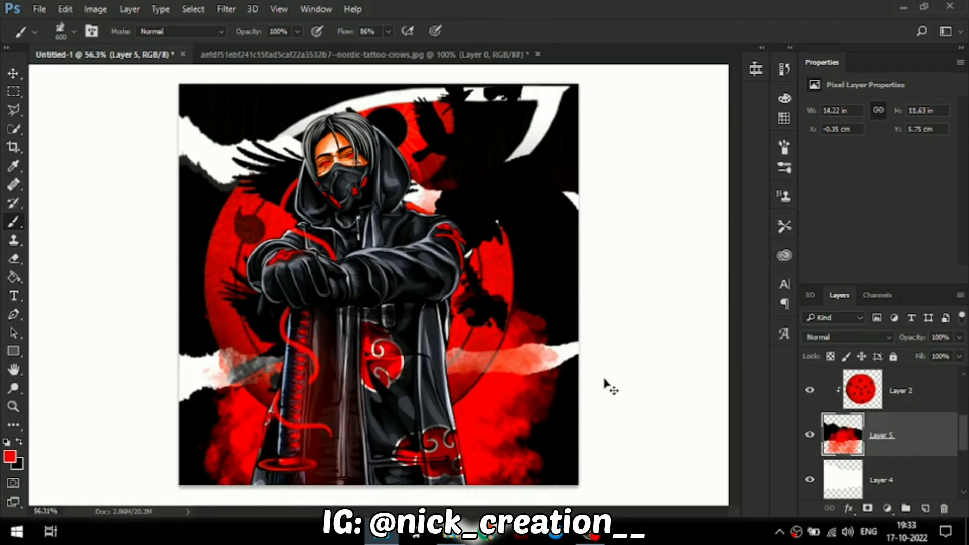
pyautogui.hotkey('ctrl', 'alt', 'z')
pyautogui.hotkey('ctrl', 'alt', 'z')
pyautogui.hotkey('ctrl', 'alt', 'z')
pyautogui.hotkey('ctrl', 'alt', 'z')
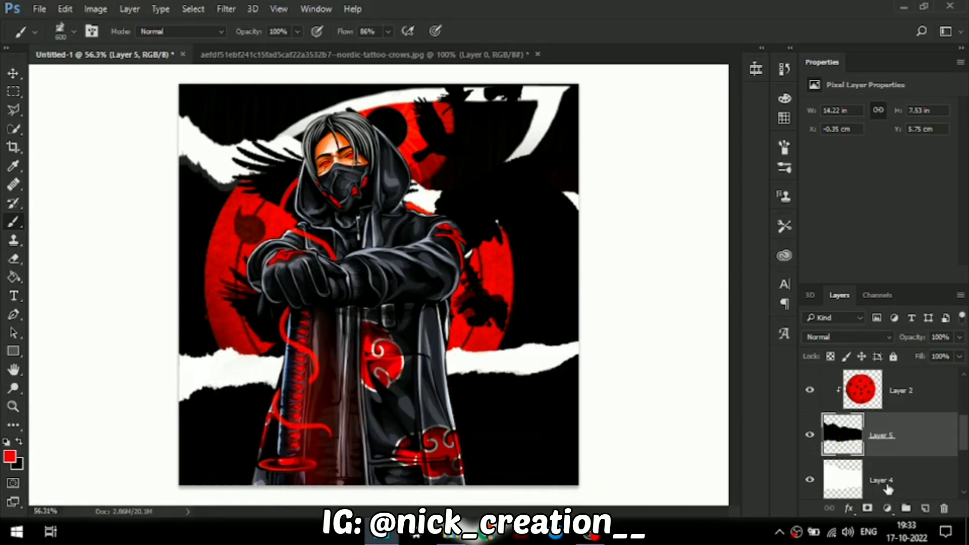
# - Add a layer directly below Layer 4 and paint red smoke on both sides of the figure's lower body
pyautogui.click(888, 483)
pyautogui.click(925, 508)
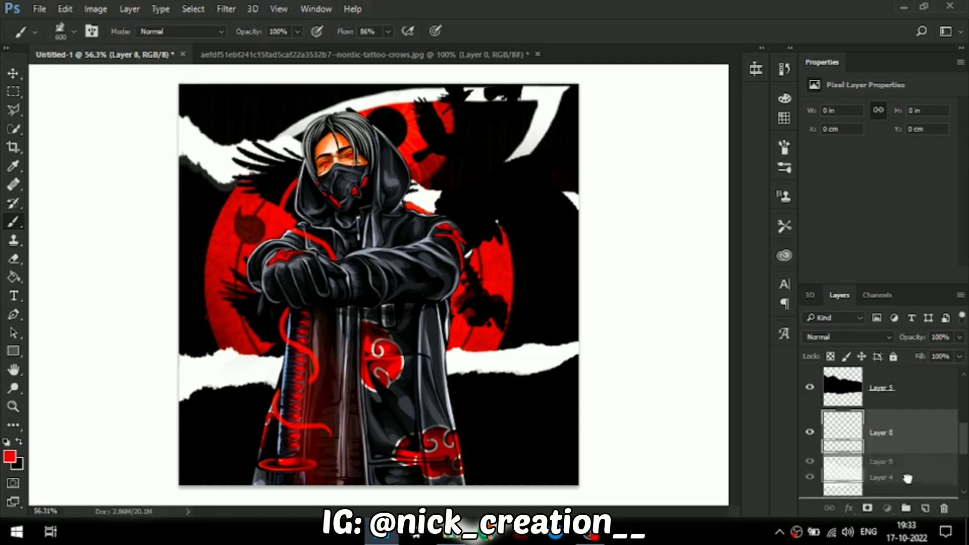
pyautogui.scroll(-1, 898, 484)
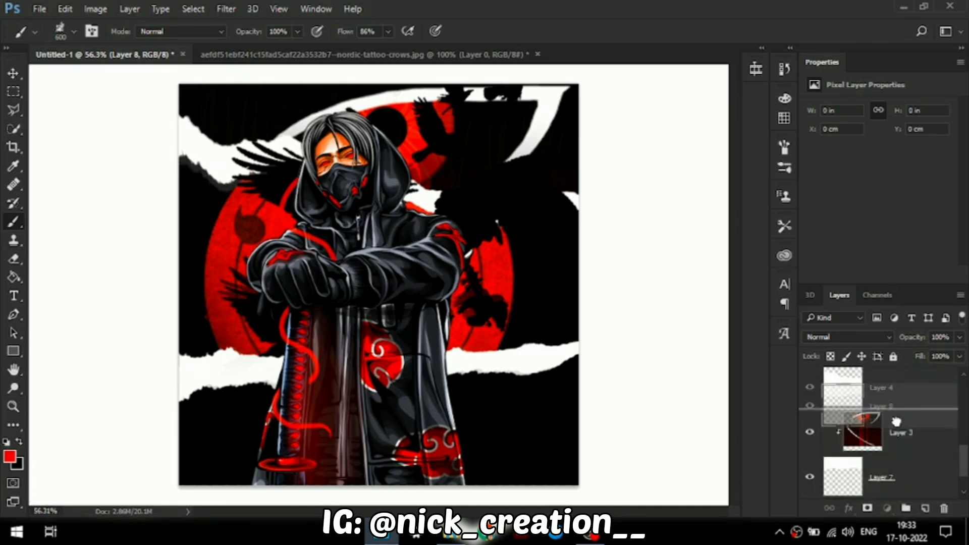
pyautogui.moveTo(447, 371)
pyautogui.mouseDown()
pyautogui.moveTo(386, 351)
pyautogui.moveTo(320, 391)
pyautogui.moveTo(268, 399)
pyautogui.moveTo(303, 356)
pyautogui.moveTo(419, 422)
pyautogui.moveTo(512, 422)
pyautogui.moveTo(428, 396)
pyautogui.mouseUp()
pyautogui.hotkey('ctrl', 'alt', 'z')
pyautogui.hotkey('ctrl', 'alt', 'z')
pyautogui.hotkey('ctrl', 'alt', 'z')
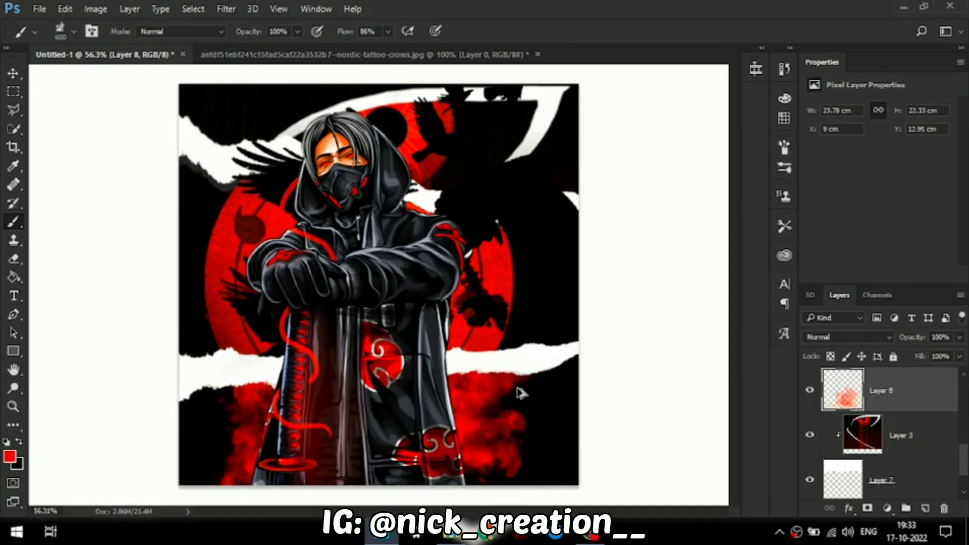
pyautogui.click(469, 394)
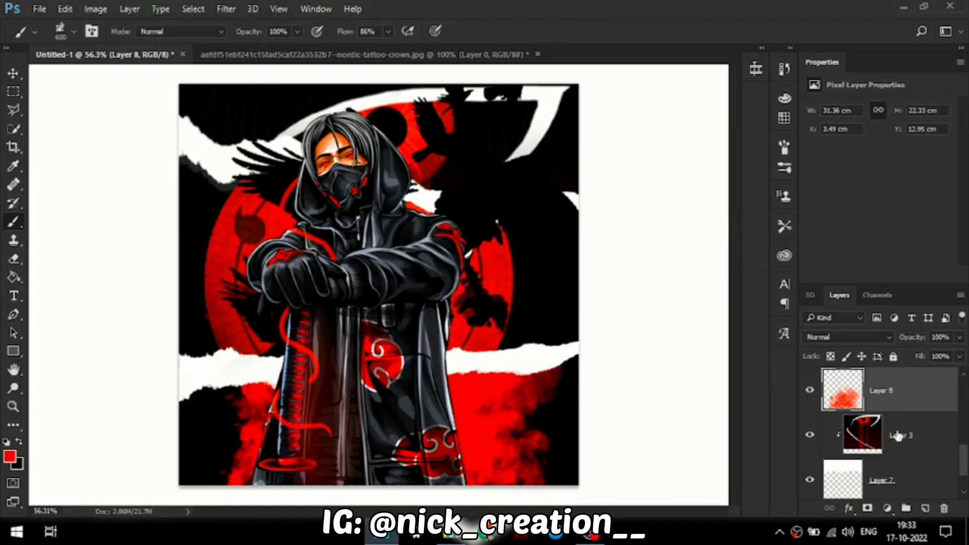
# - Paint red smoke on Layer 5 over the black torn band around the figure's head and shoulders
pyautogui.scroll(2, 896, 474)
pyautogui.click(878, 394)
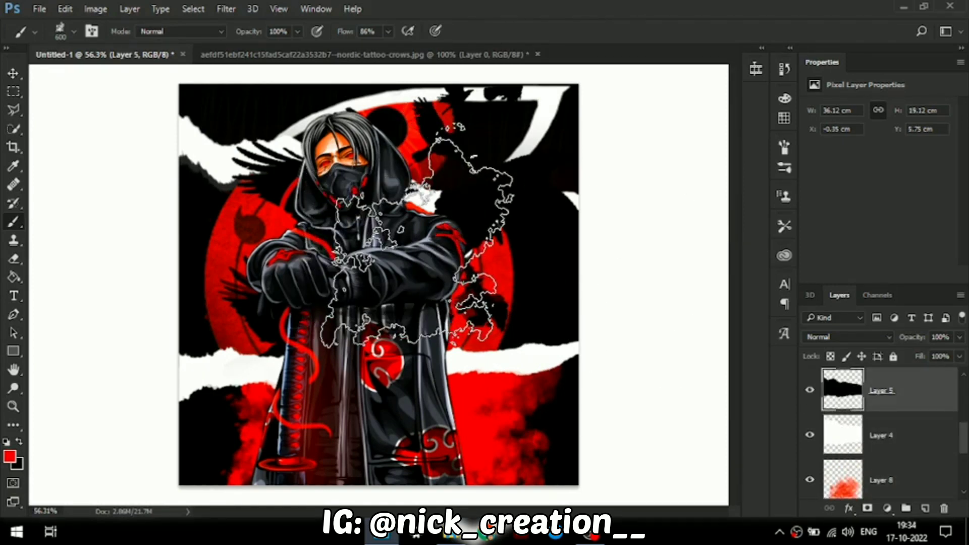
pyautogui.click(435, 217)
pyautogui.click(310, 242)
pyautogui.click(326, 200)
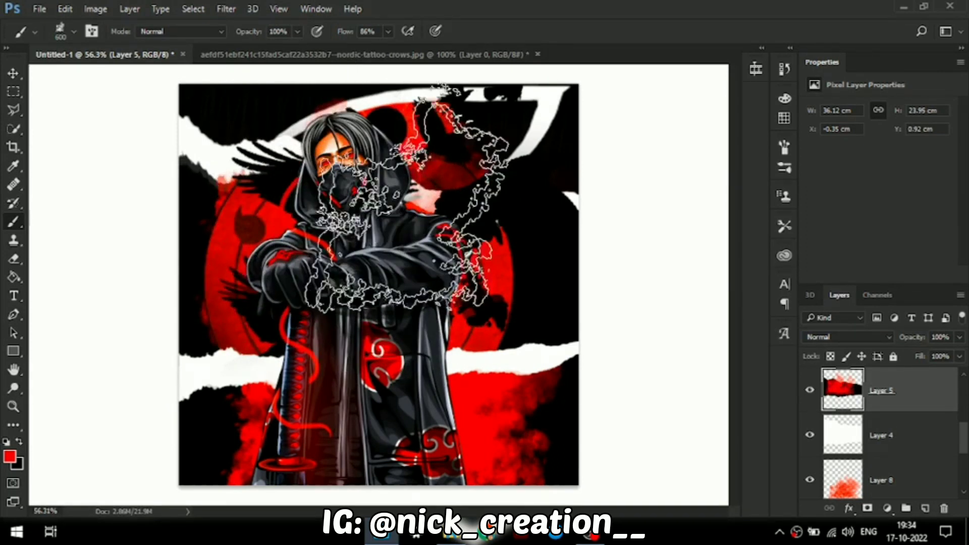
# - Paint red smoke on Layer 3 at the top of the canvas behind the figure's head
pyautogui.scroll(-3, 897, 433)
pyautogui.click(887, 404)
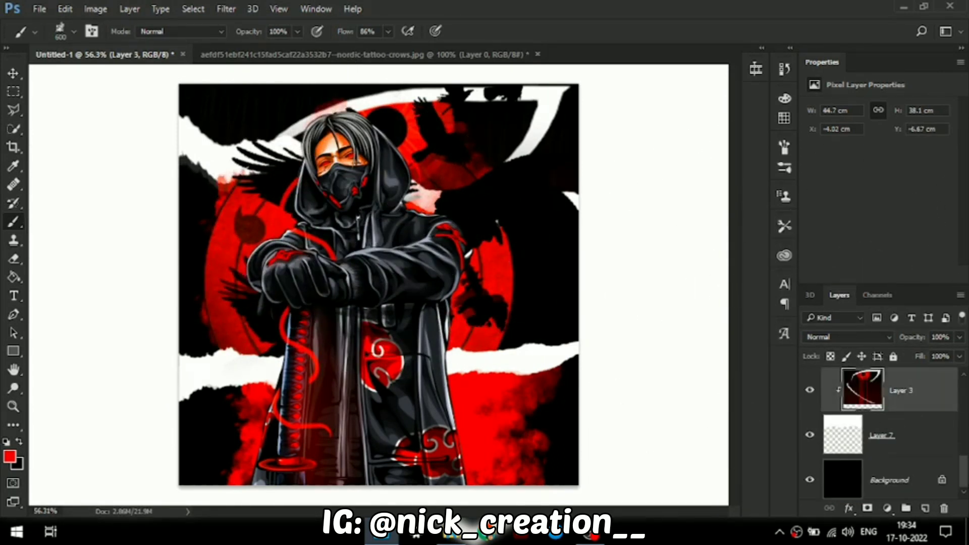
pyautogui.click(237, 91)
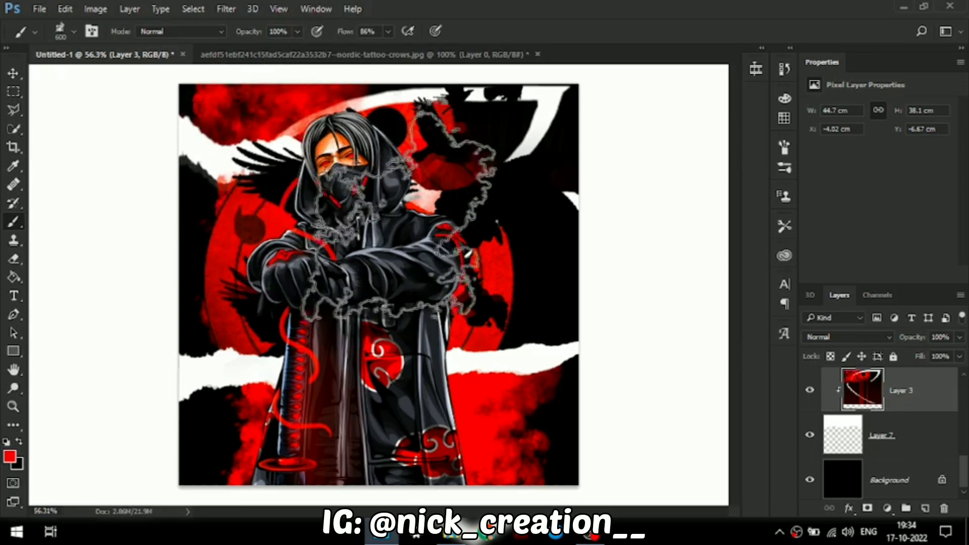
pyautogui.hotkey('ctrl', 'z')
pyautogui.click(336, 138)
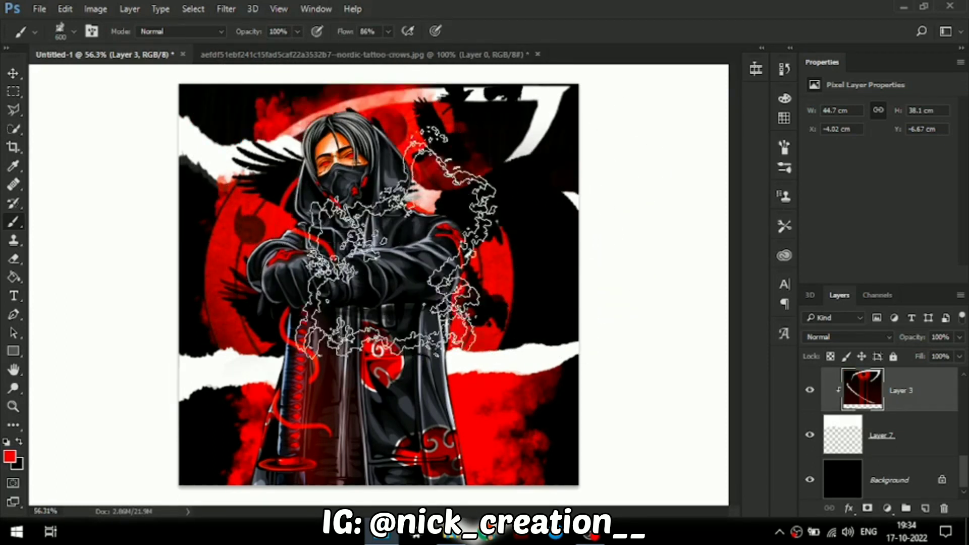
# - Undo the last smoke stroke on Layer 3 and paint fainter red smoke near the poster's upper-right and upper-left corners
pyautogui.hotkey('ctrl', 'z')
pyautogui.click(531, 170)
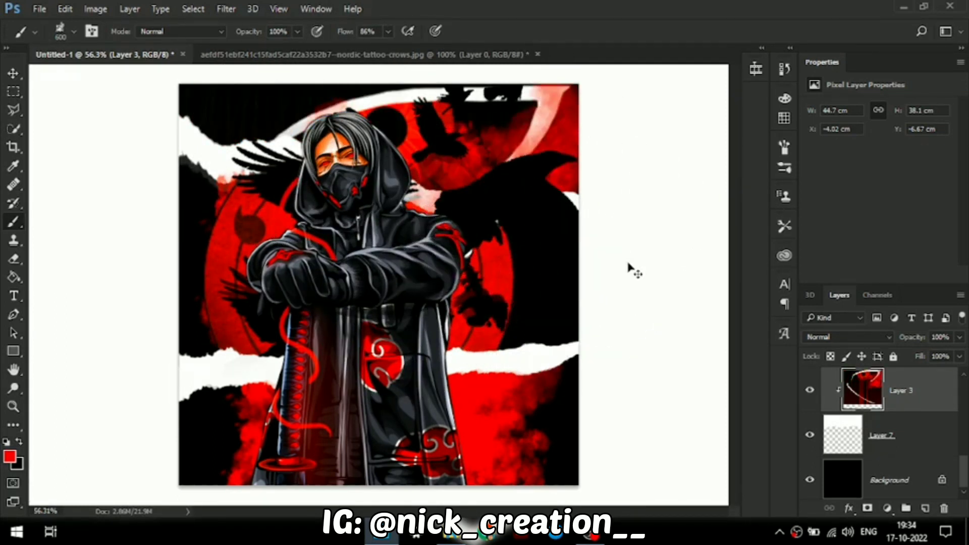
pyautogui.hotkey('ctrl', 'z')
pyautogui.click(524, 211)
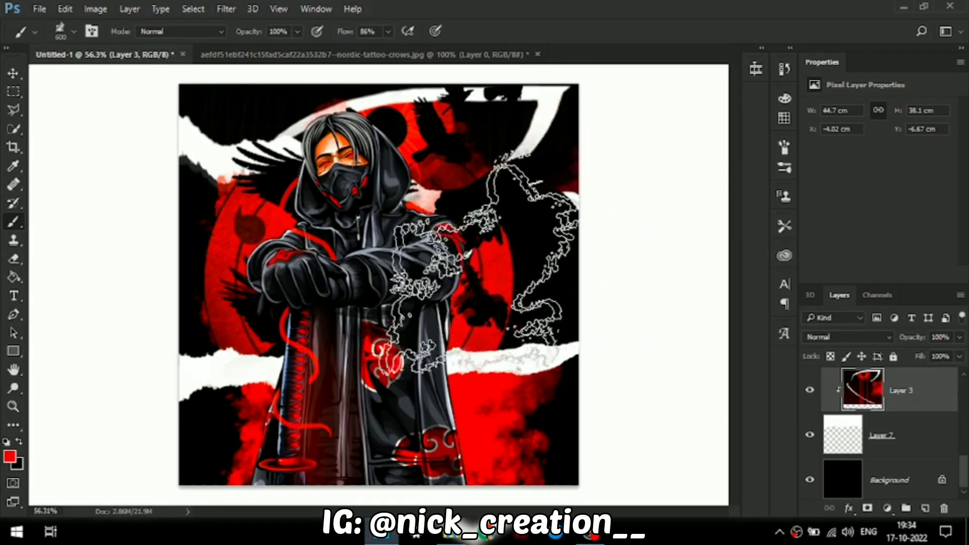
pyautogui.click(205, 203)
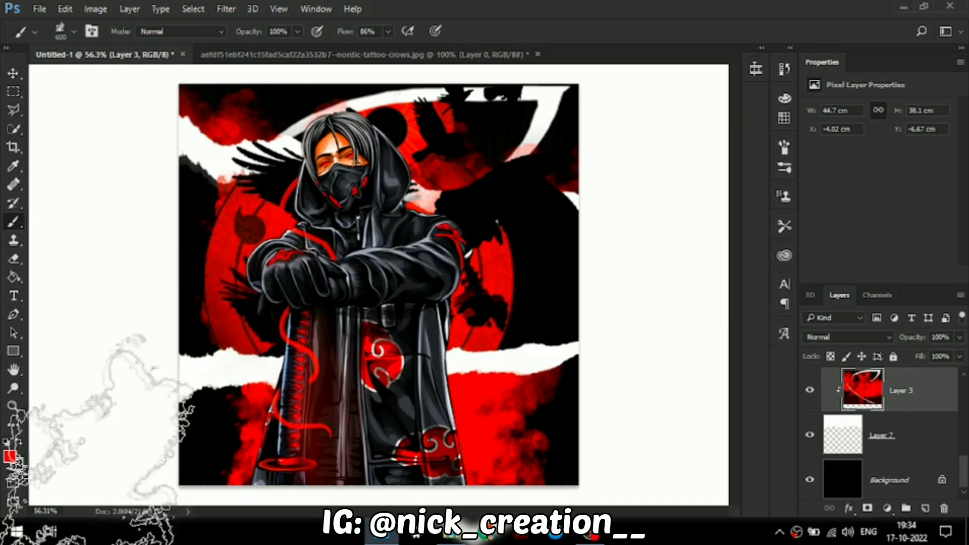
# - Using white (ffffff) and a 175 px smoke brush, paint puffs at Layer 3's upper left and on both sides of Layer 5's black band
pyautogui.click(10, 457)
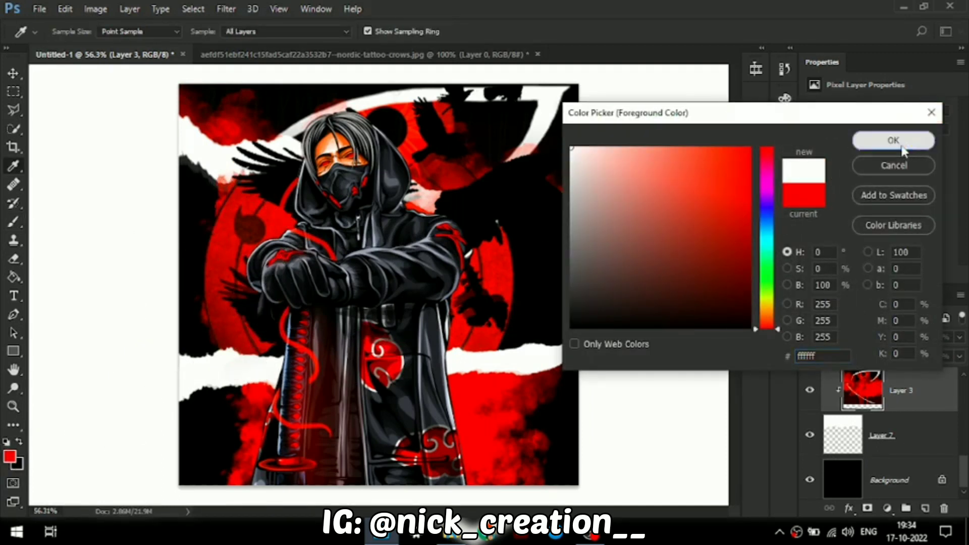
pyautogui.click(902, 150)
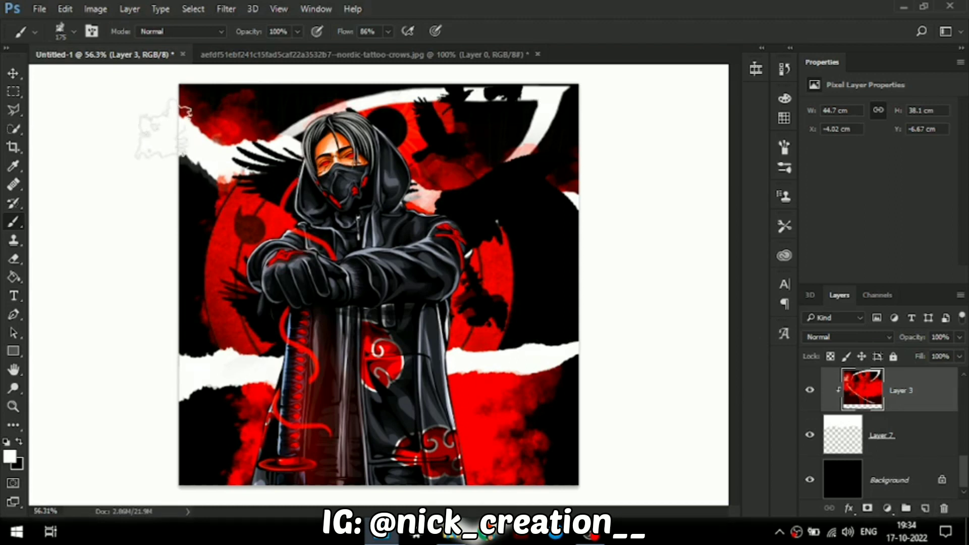
pyautogui.scroll(3, 883, 443)
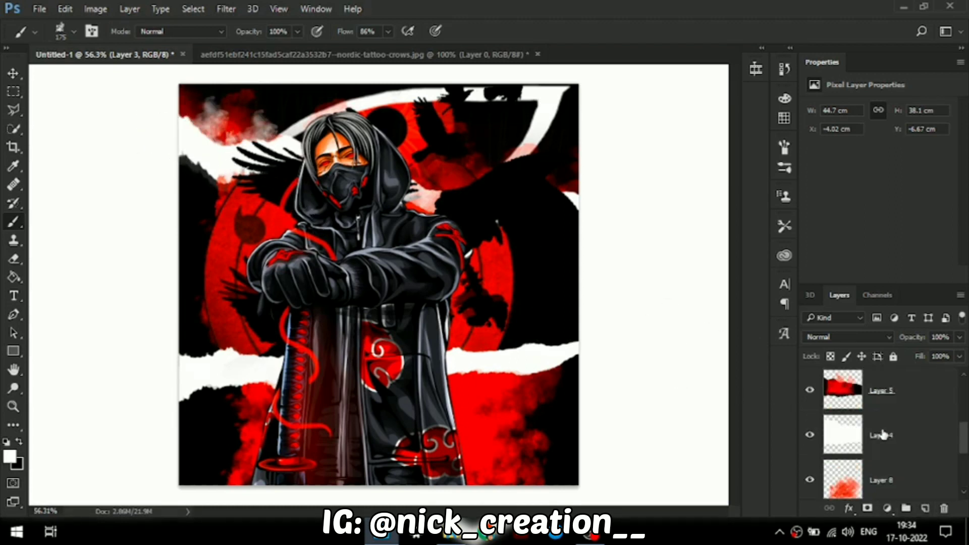
pyautogui.click(880, 477)
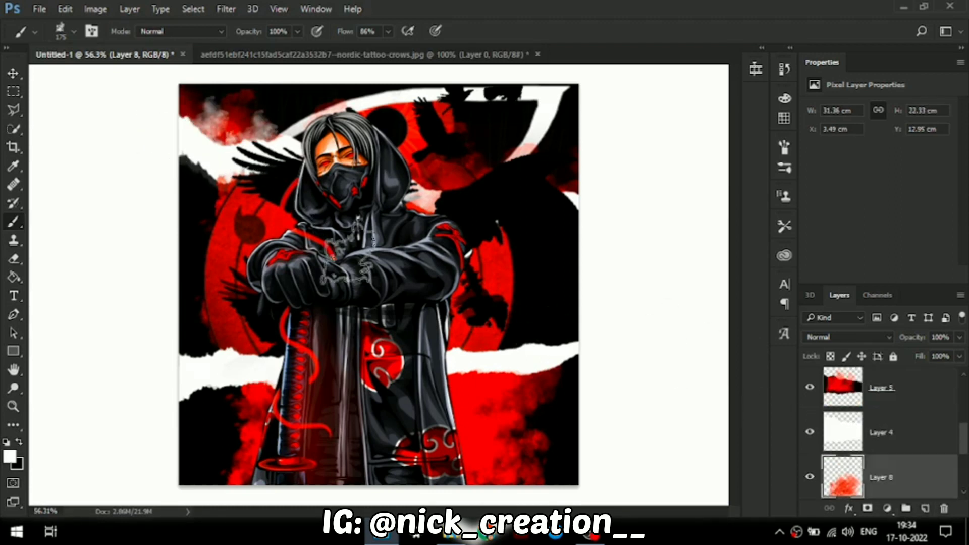
pyautogui.click(888, 439)
pyautogui.click(894, 403)
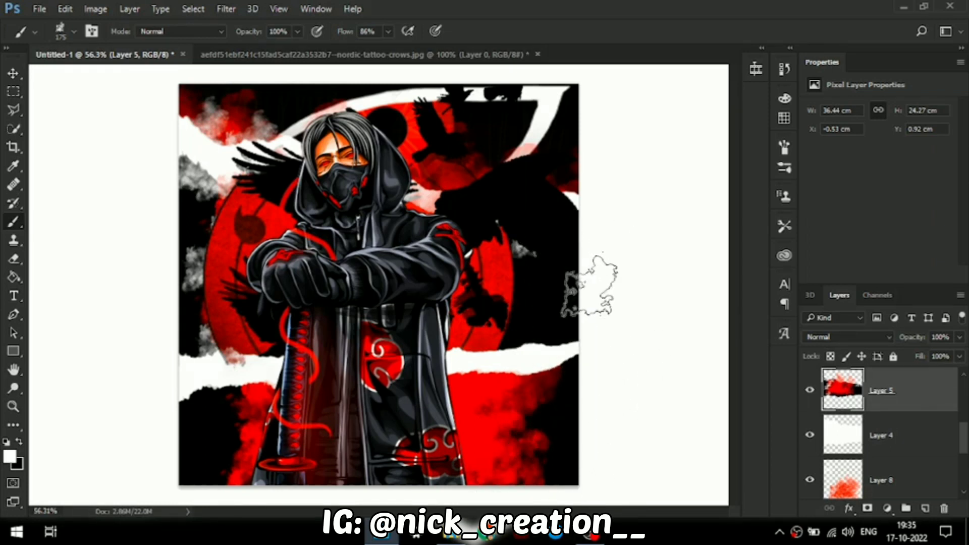
pyautogui.click(539, 262)
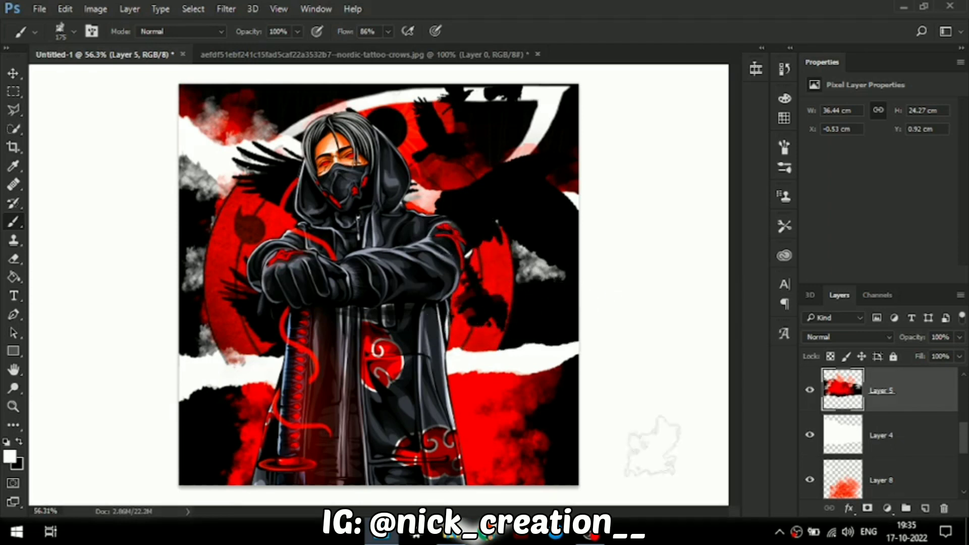
# - Add a 6 px white outside stroke at 100% opacity to the hooded figure on Layer 1
pyautogui.scroll(5, 908, 448)
pyautogui.click(861, 397)
pyautogui.click(848, 508)
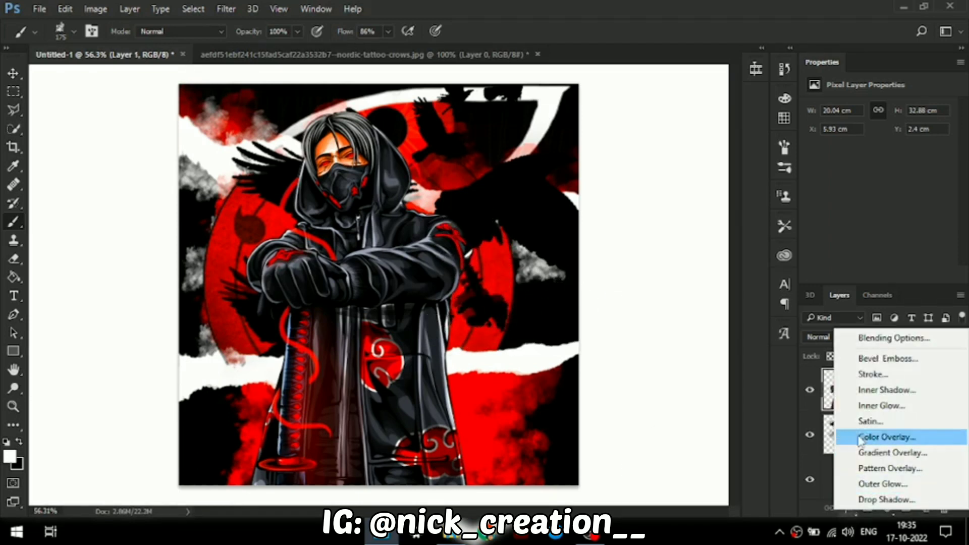
pyautogui.click(865, 376)
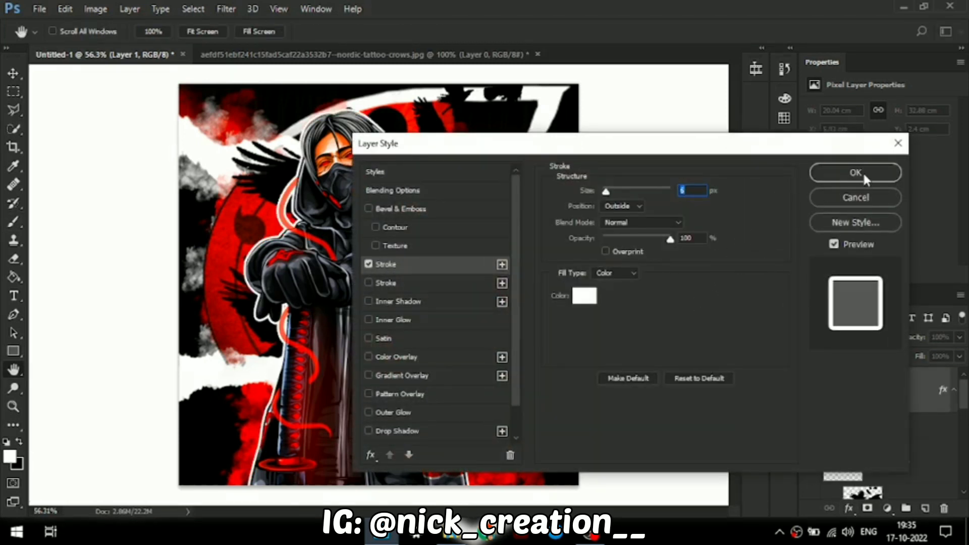
pyautogui.click(862, 171)
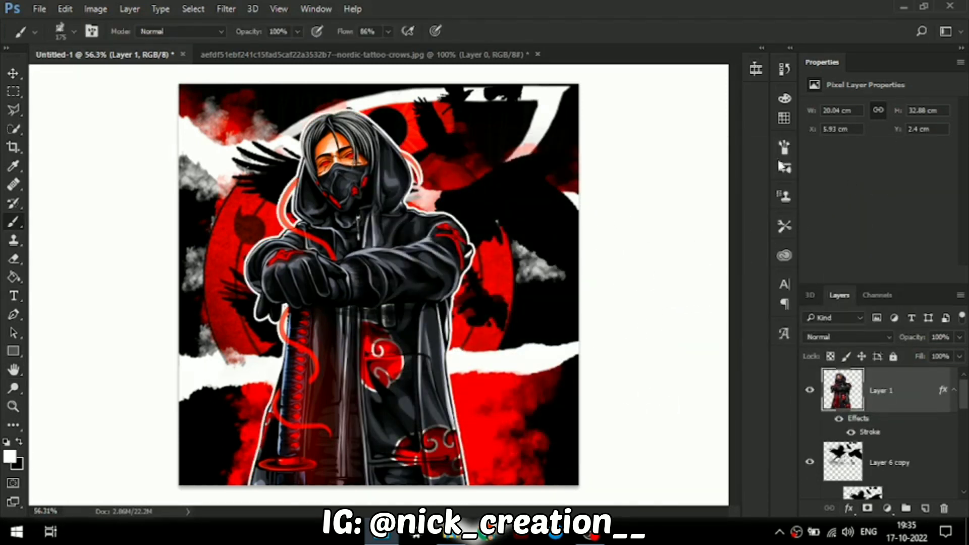
# - Preview the poster against a black canvas surround and return the surround to white
pyautogui.scroll(-2, 881, 407)
pyautogui.scroll(2, 894, 418)
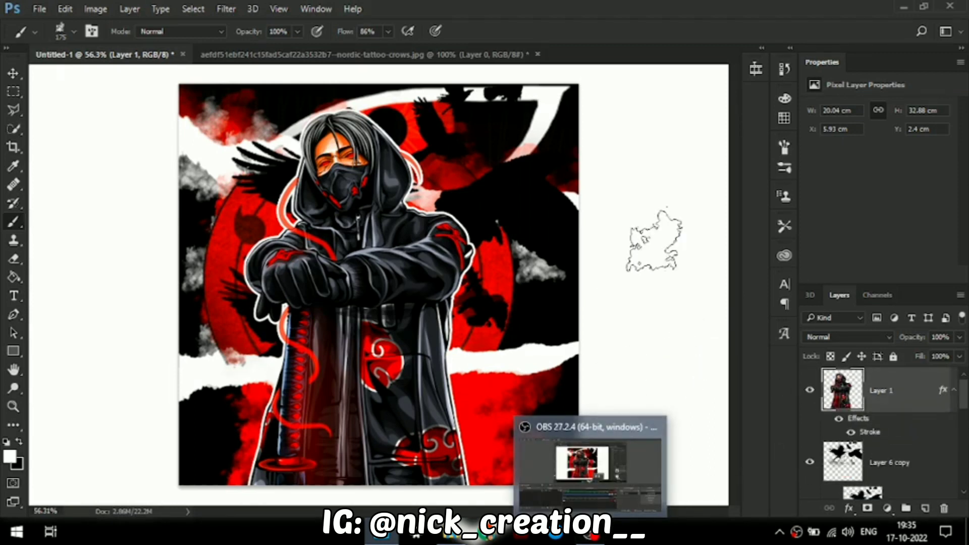
pyautogui.rightClick(658, 244)
pyautogui.click(701, 268)
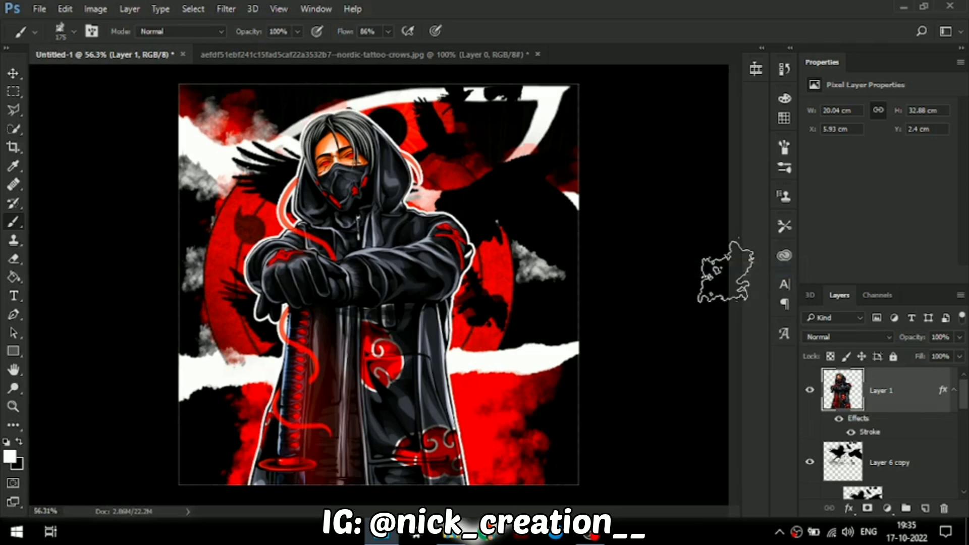
pyautogui.rightClick(682, 325)
pyautogui.click(749, 414)
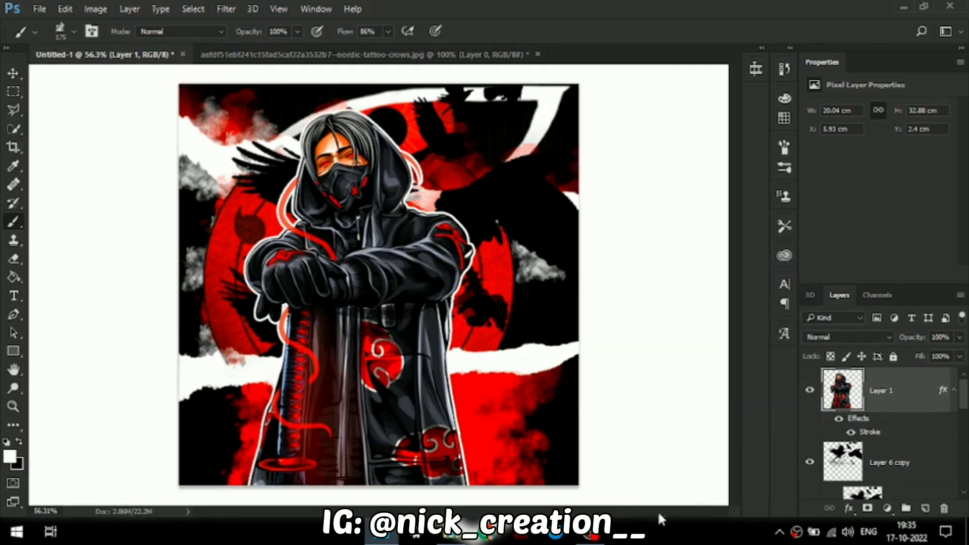